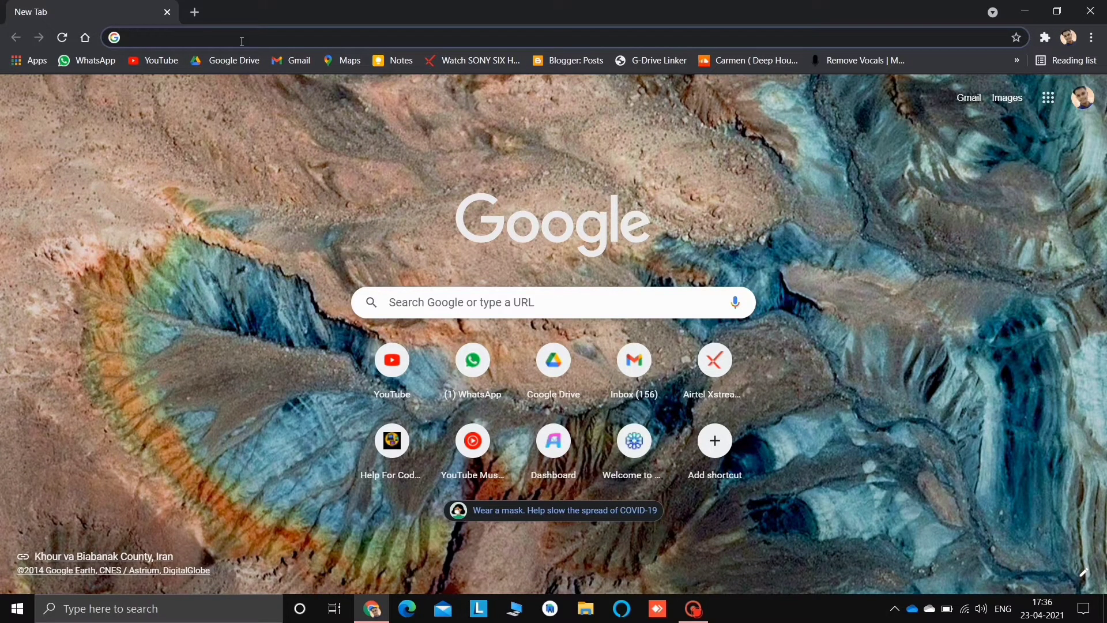
Search Google for "vs code download" and open the official Visual Studio Code download page.
{"action": "type", "text": "vs code"}
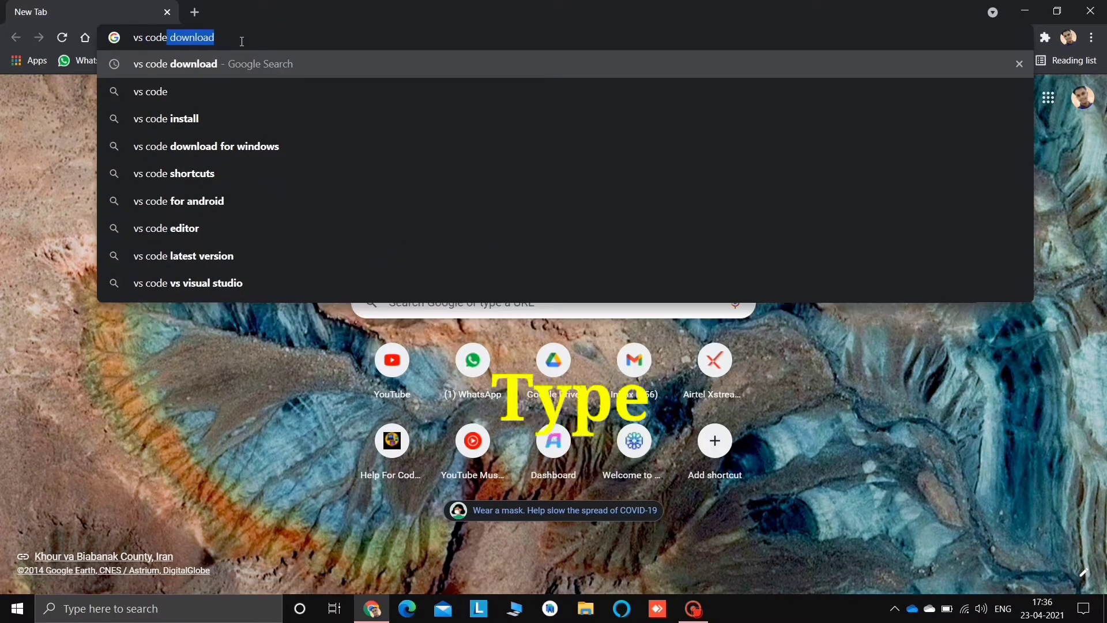
{"action": "key", "text": "BackSpace"}
{"action": "type", "text": "down"}
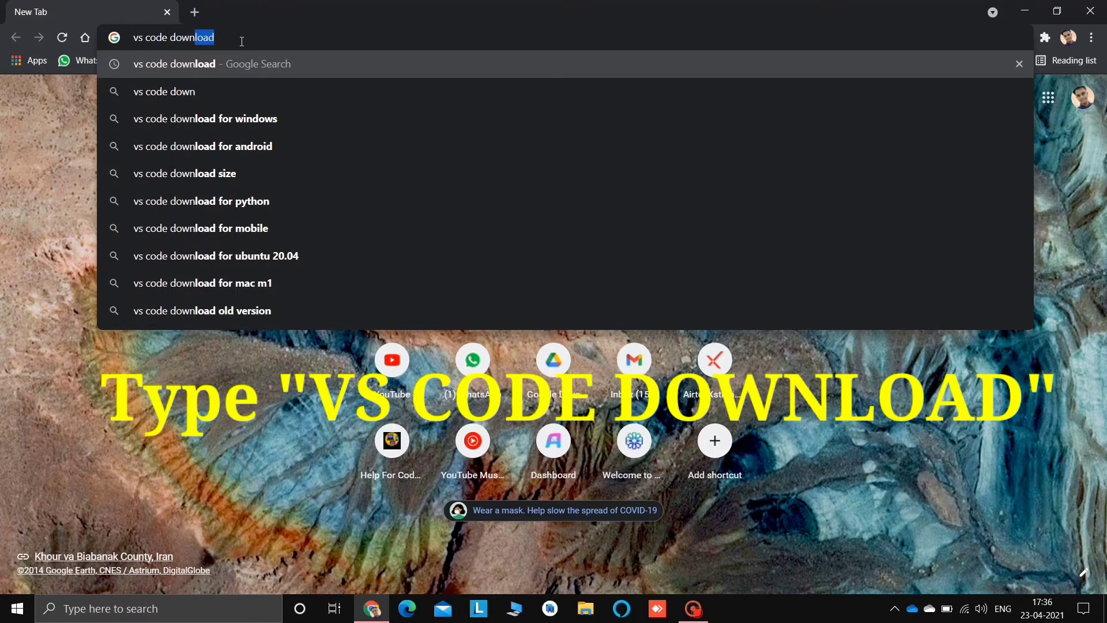
{"action": "type", "text": "load"}
{"action": "key", "text": "Return"}
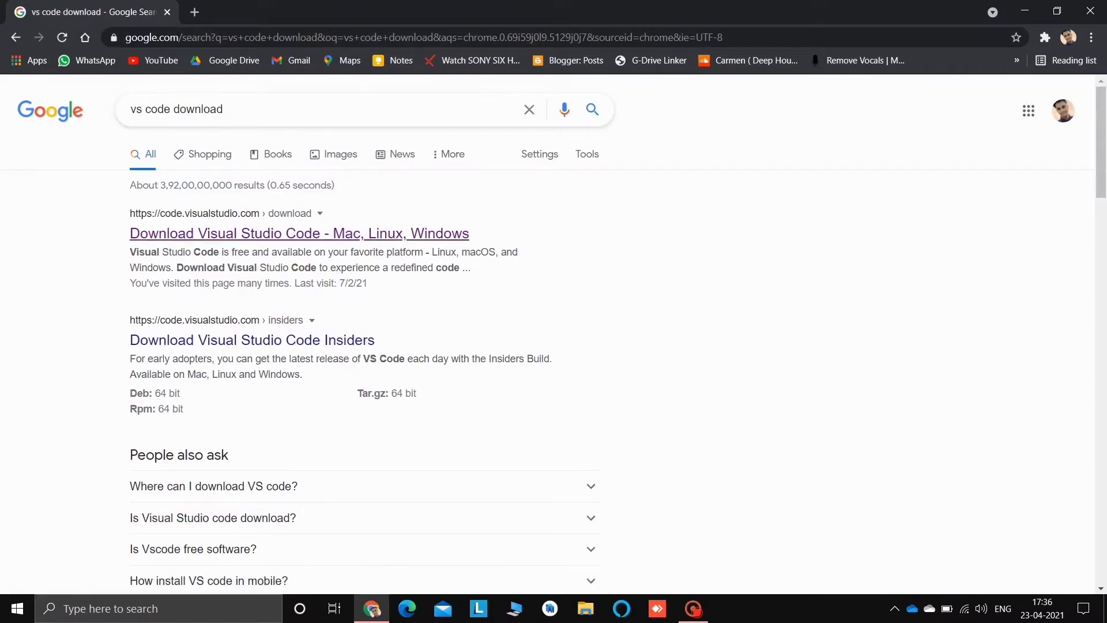
{"action": "left_click", "coordinate": [267, 236]}
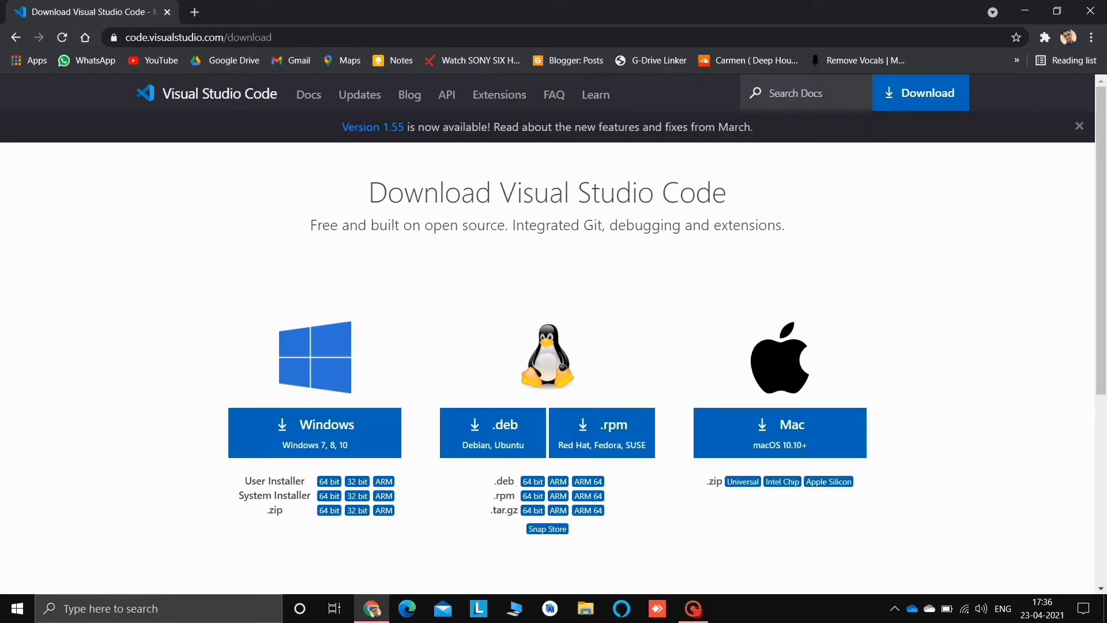
Download the 64 bit System Installer of Visual Studio Code for Windows.
{"action": "scroll", "coordinate": [395, 237], "scroll_direction": "down", "scroll_amount": 1}
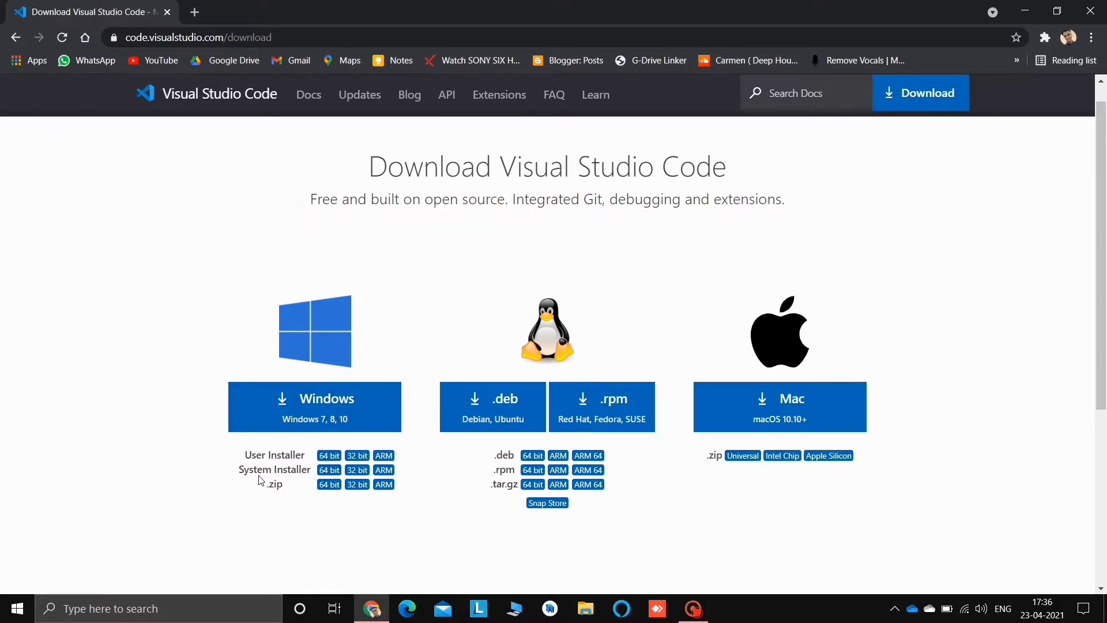
{"action": "left_click_drag", "start_coordinate": [233, 470], "coordinate": [310, 473]}
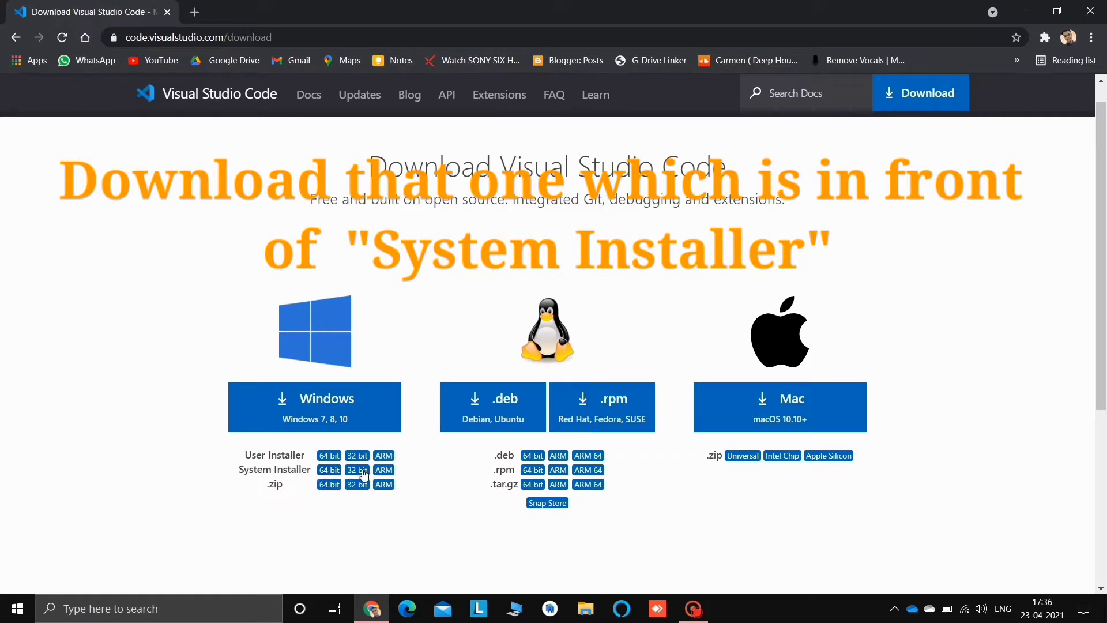
{"action": "left_click", "coordinate": [332, 470]}
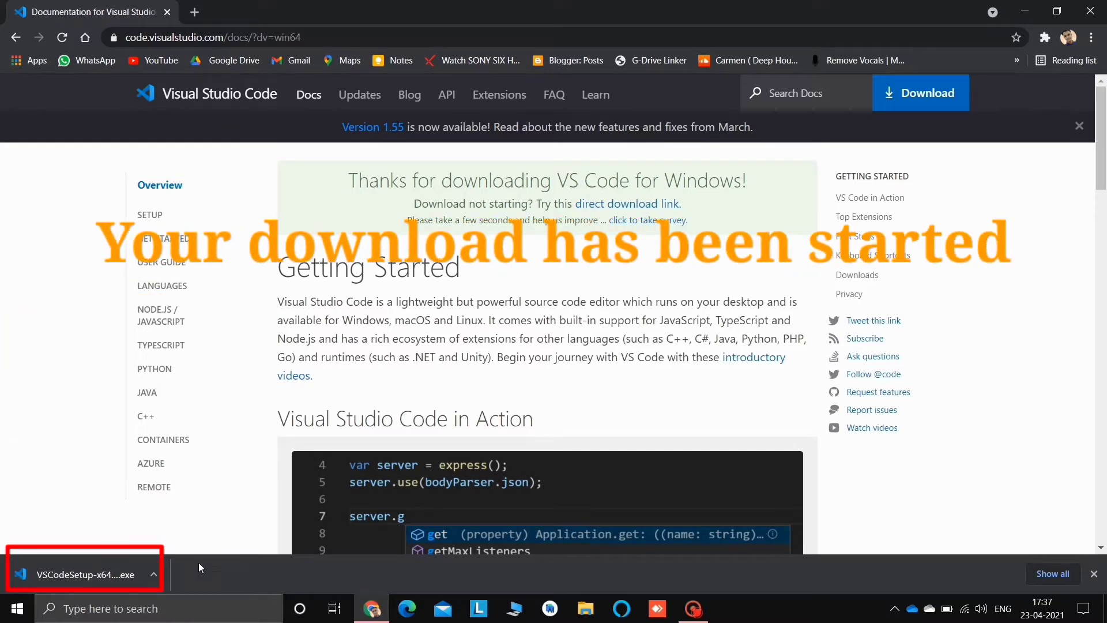
Launch the downloaded VSCodeSetup installer and accept its license agreement.
{"action": "left_click", "coordinate": [155, 576]}
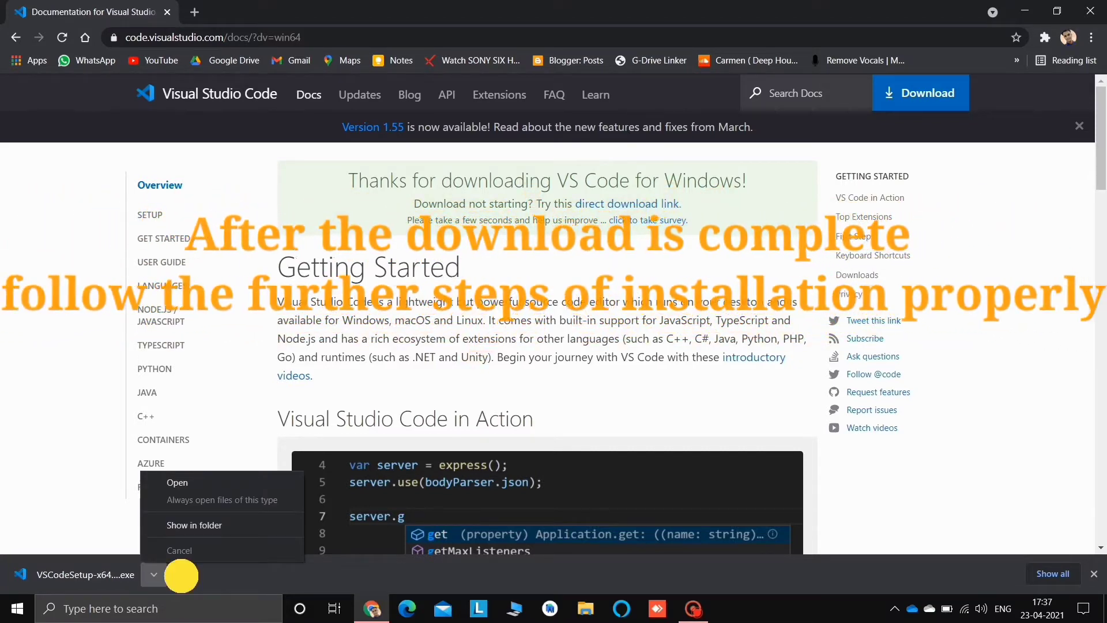
{"action": "left_click", "coordinate": [155, 573]}
{"action": "left_click", "coordinate": [154, 575]}
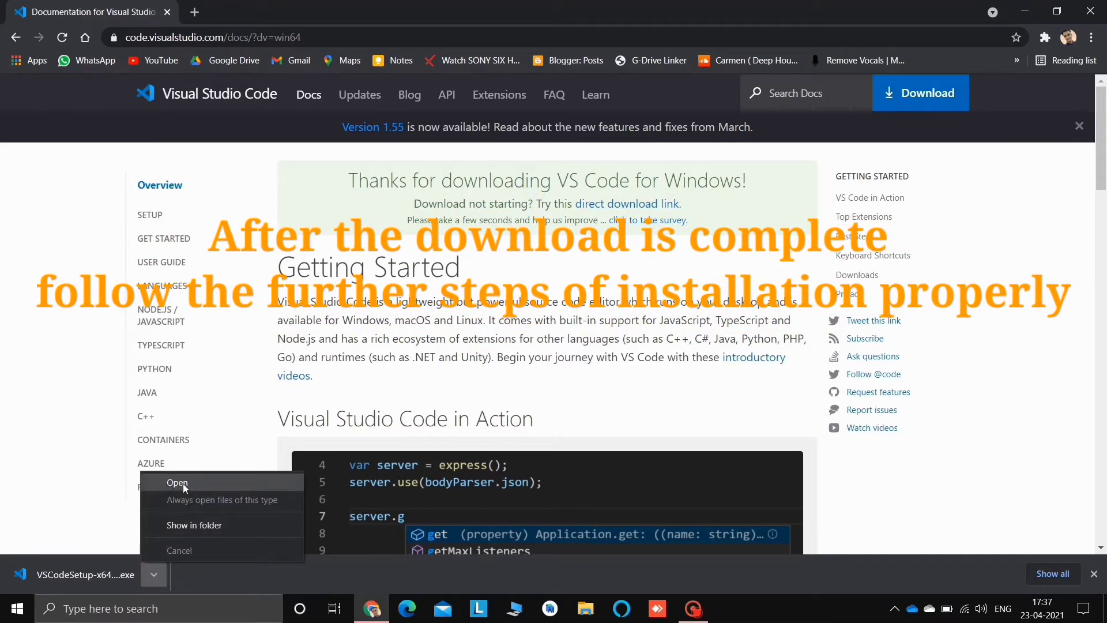
{"action": "left_click", "coordinate": [177, 483]}
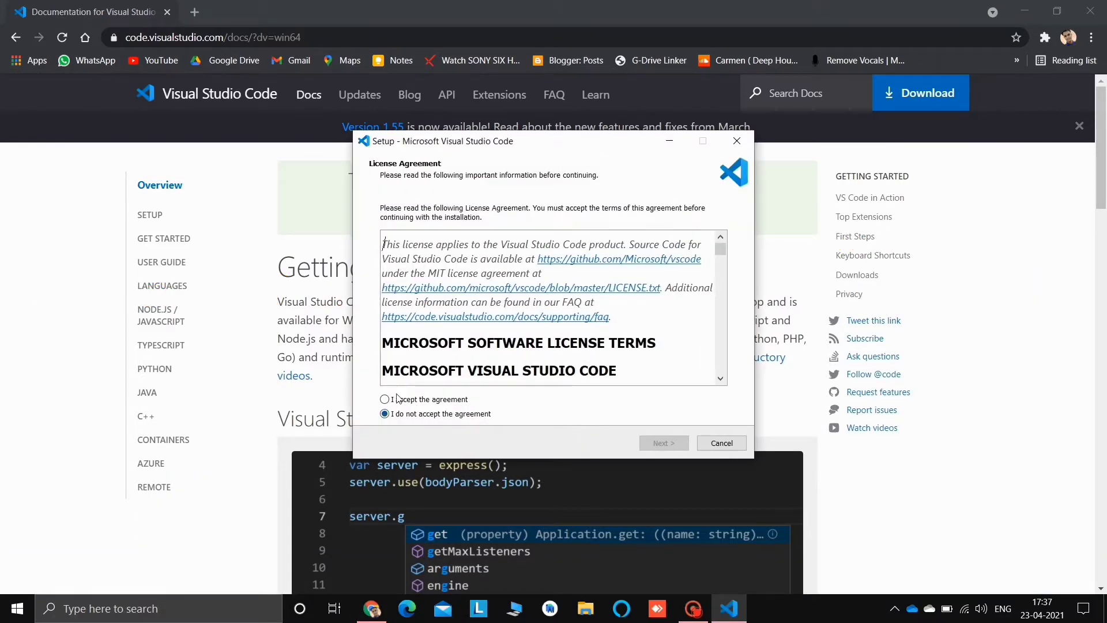
{"action": "left_click", "coordinate": [386, 400]}
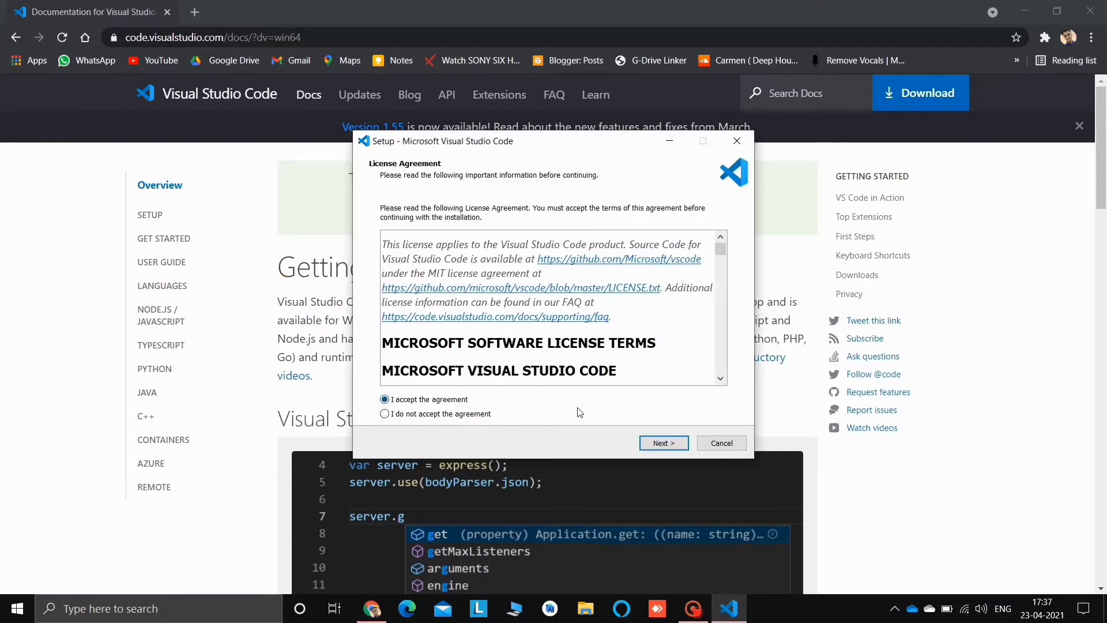
{"action": "left_click", "coordinate": [665, 442]}
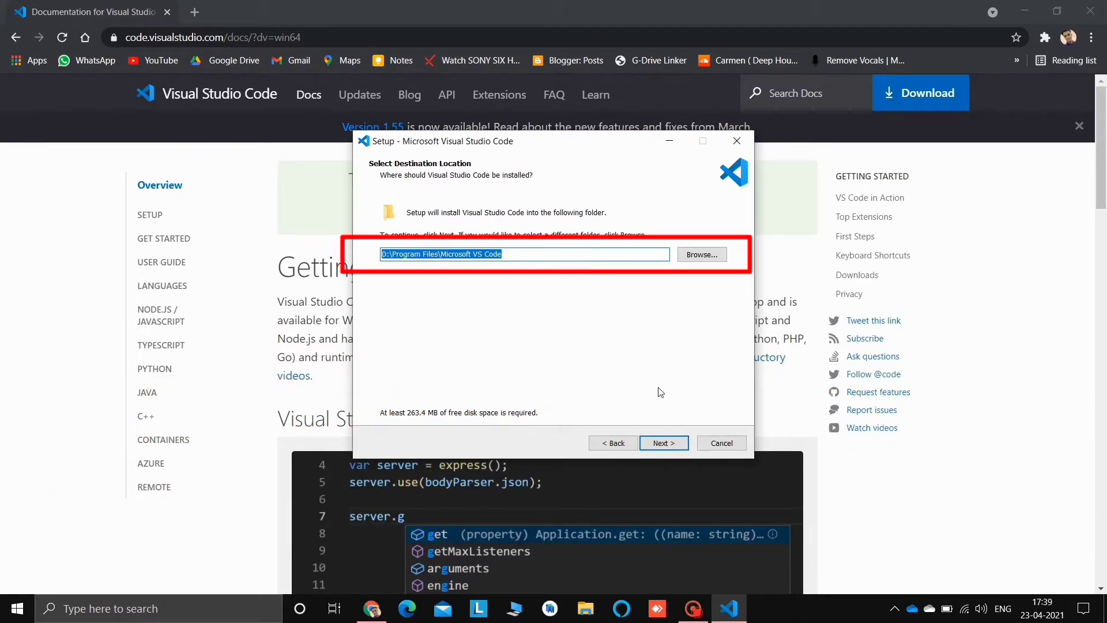
Install Visual Studio Code in D:\Program Files\Microsoft VS Code, adding the "Open with Code" action to the Explorer file context menu, and finish setup.
{"action": "left_click", "coordinate": [661, 443]}
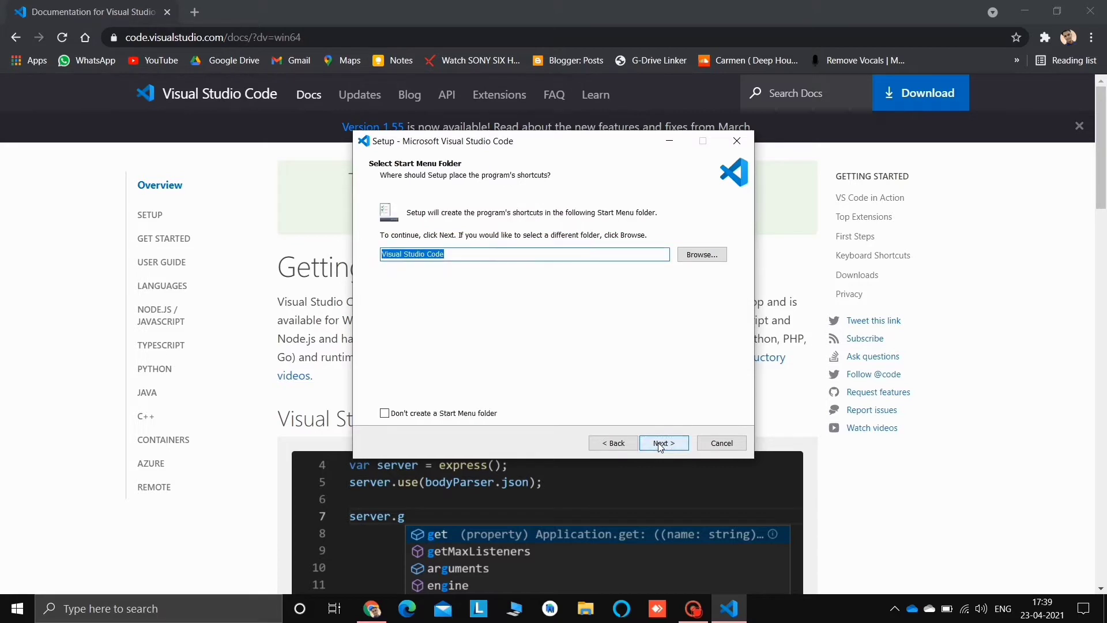
{"action": "left_click", "coordinate": [660, 443]}
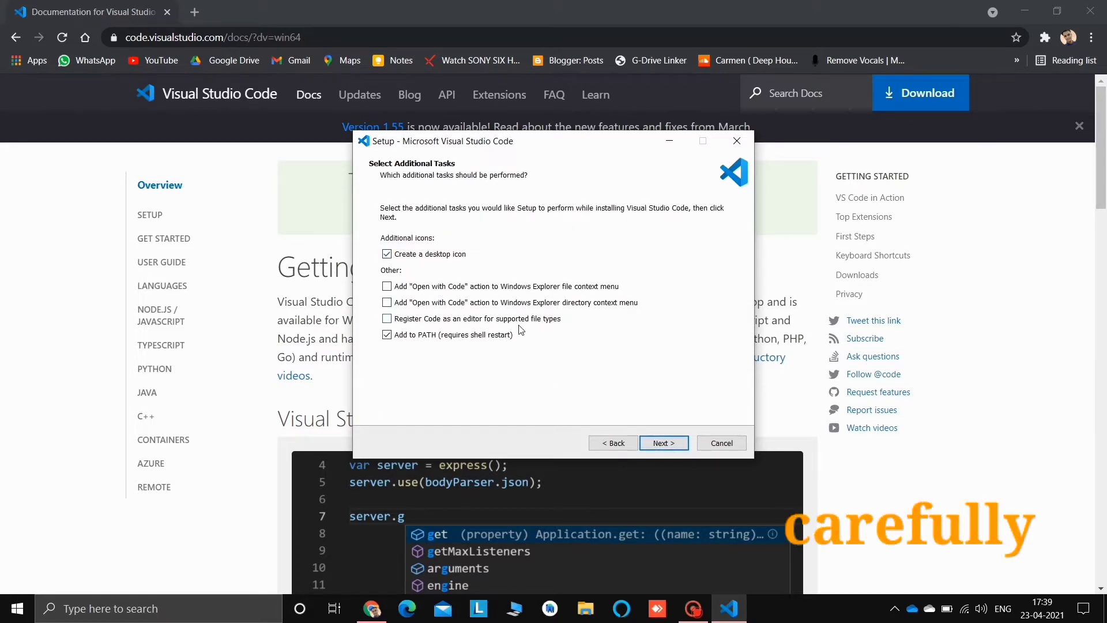
{"action": "left_click", "coordinate": [387, 286]}
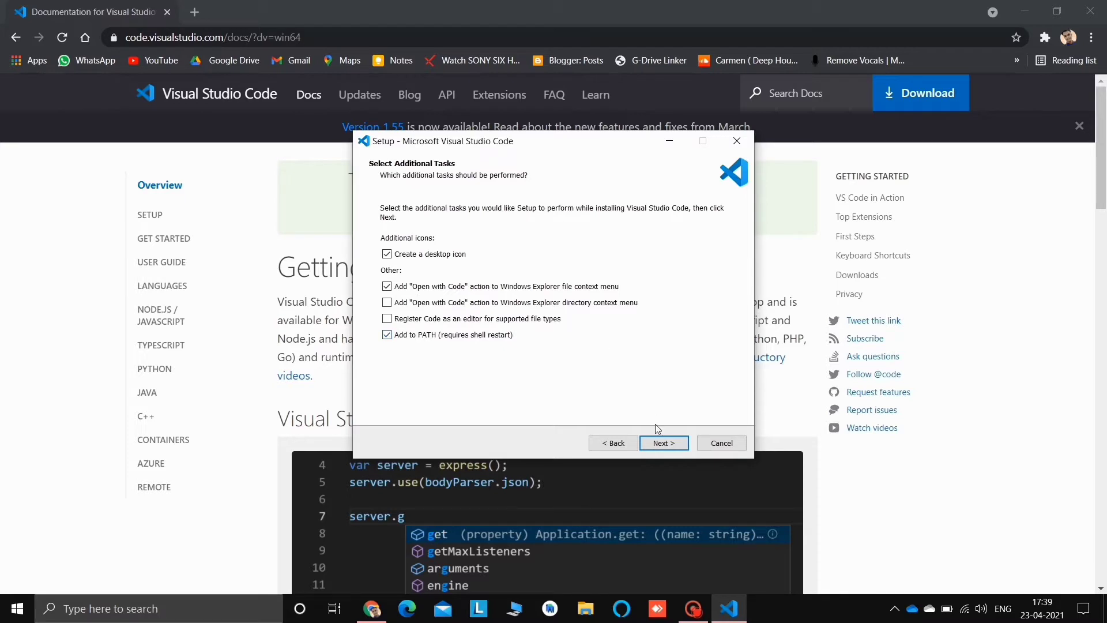
{"action": "left_click", "coordinate": [655, 444]}
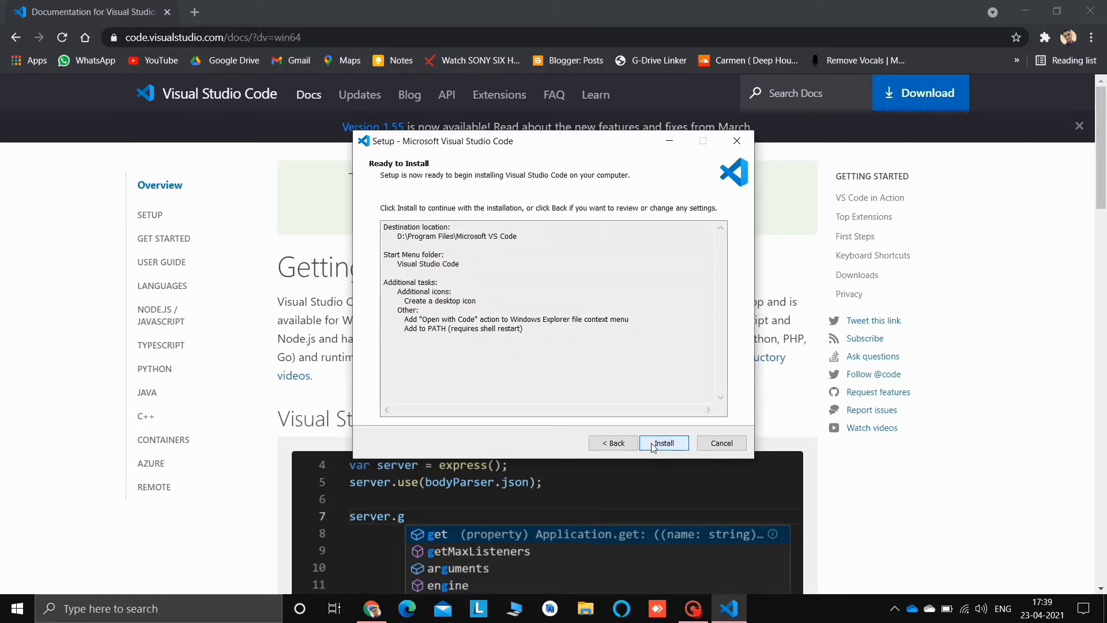
{"action": "left_click", "coordinate": [652, 444]}
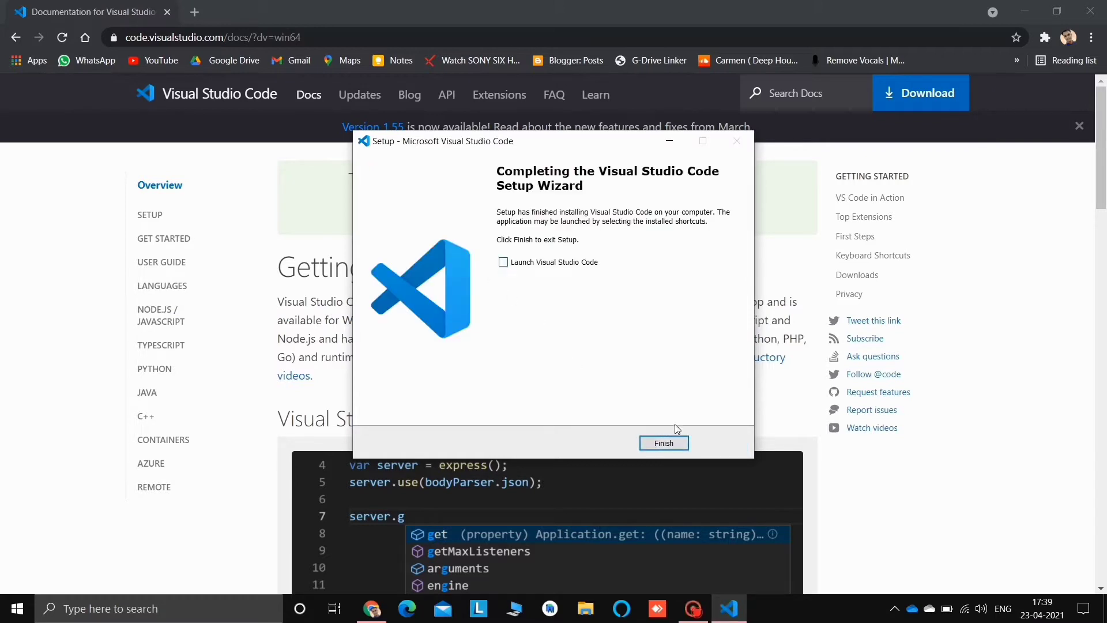
{"action": "left_click", "coordinate": [664, 443]}
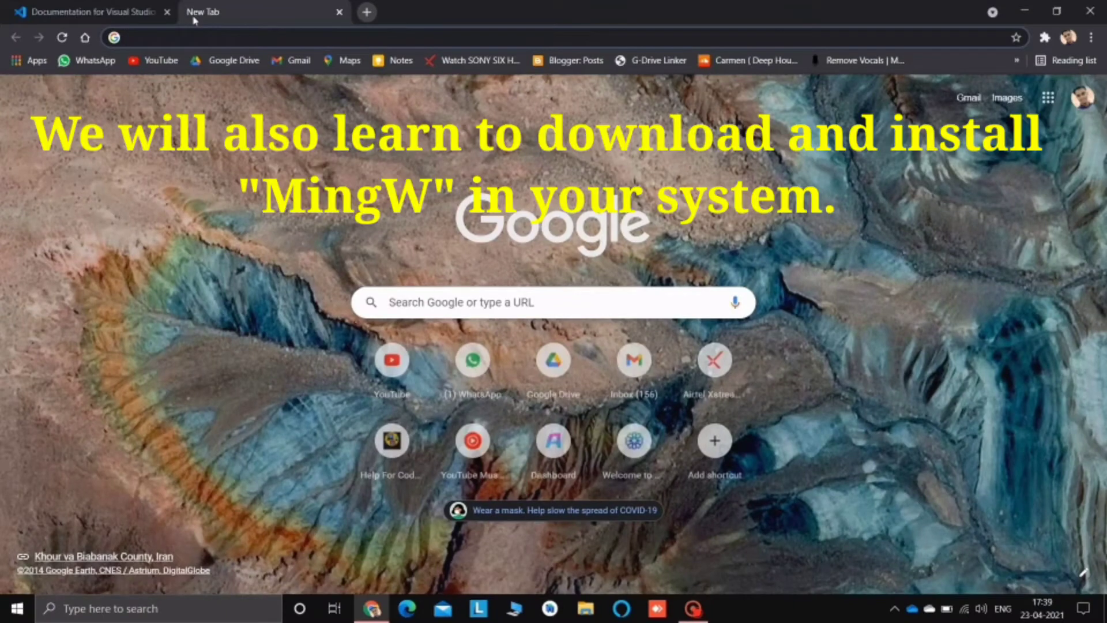
Search Google for "mingw installer download" and open the SourceForge page of MinGW - Minimalist GNU for Windows.
{"action": "type", "text": "m"}
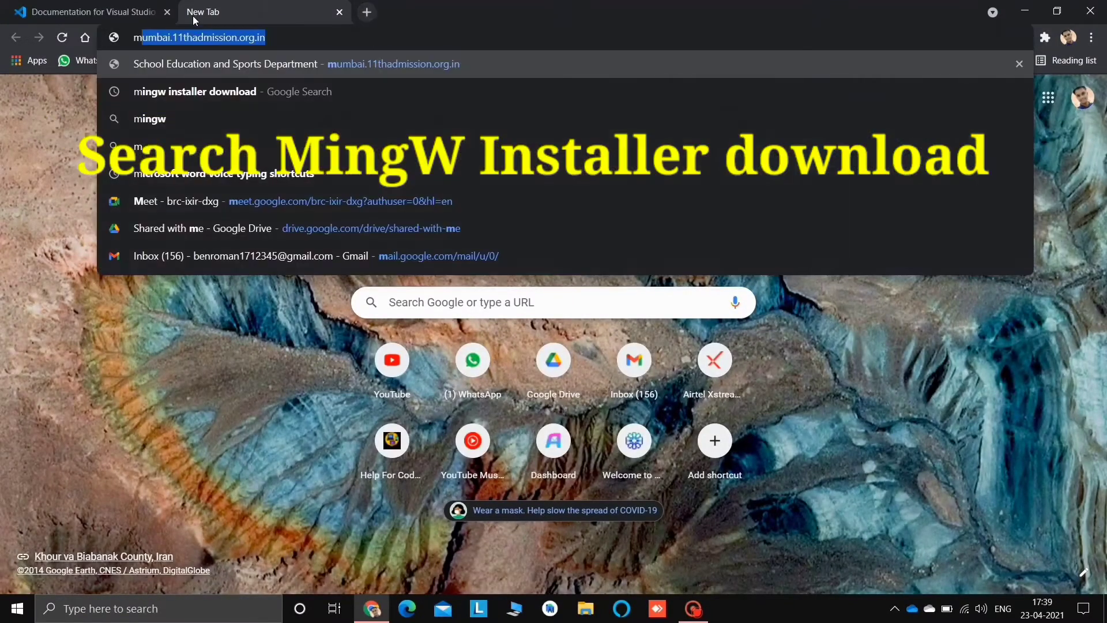
{"action": "type", "text": "ingw"}
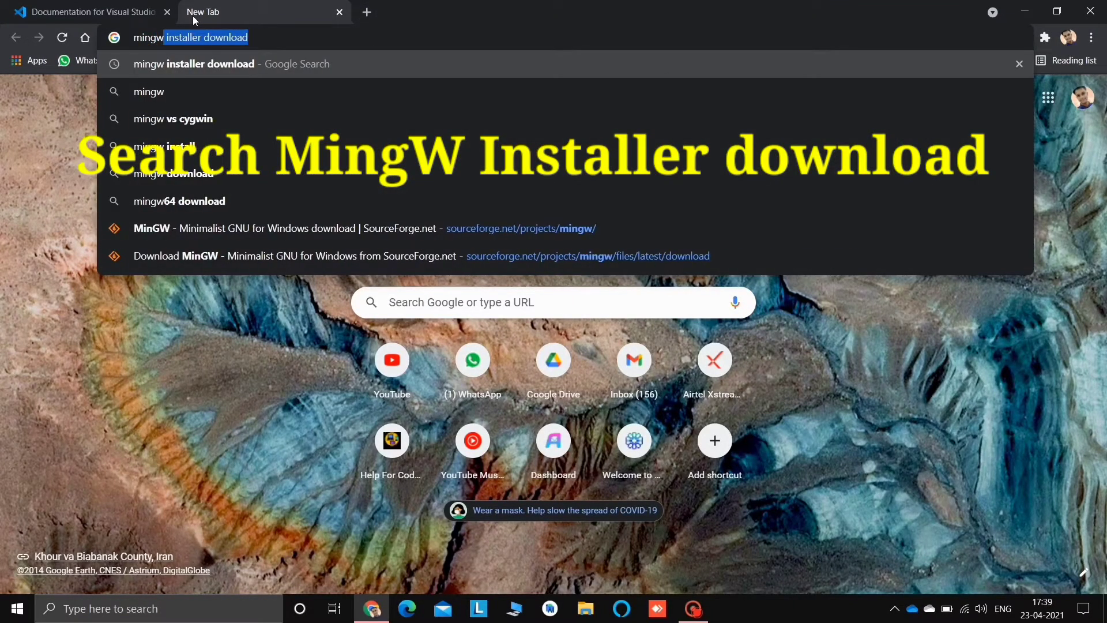
{"action": "type", "text": " instak"}
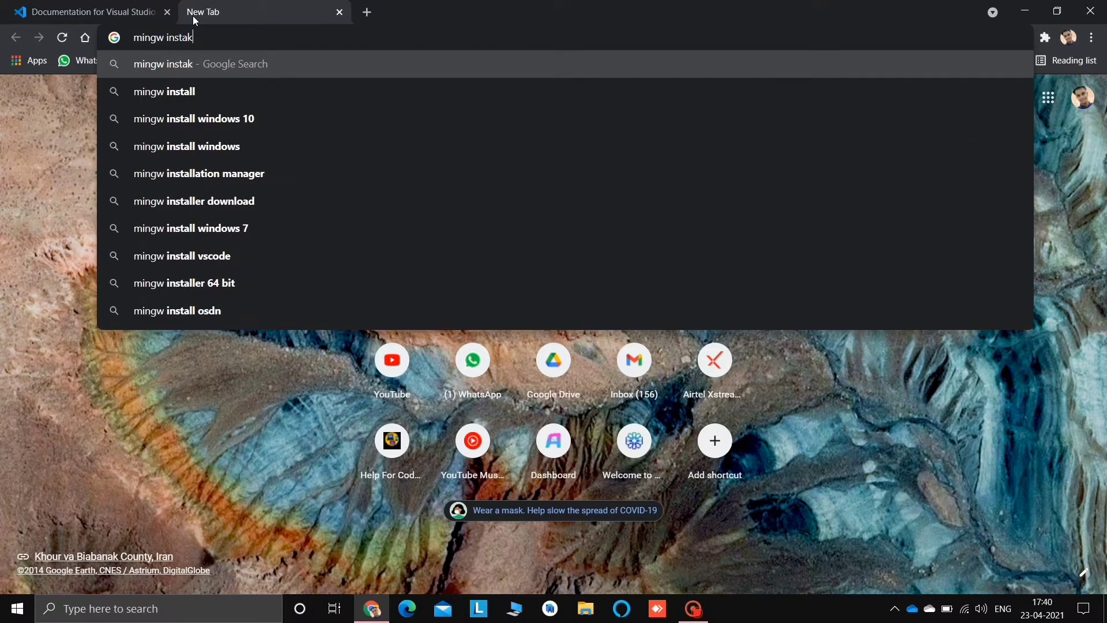
{"action": "key", "text": "BackSpace"}
{"action": "type", "text": "ll"}
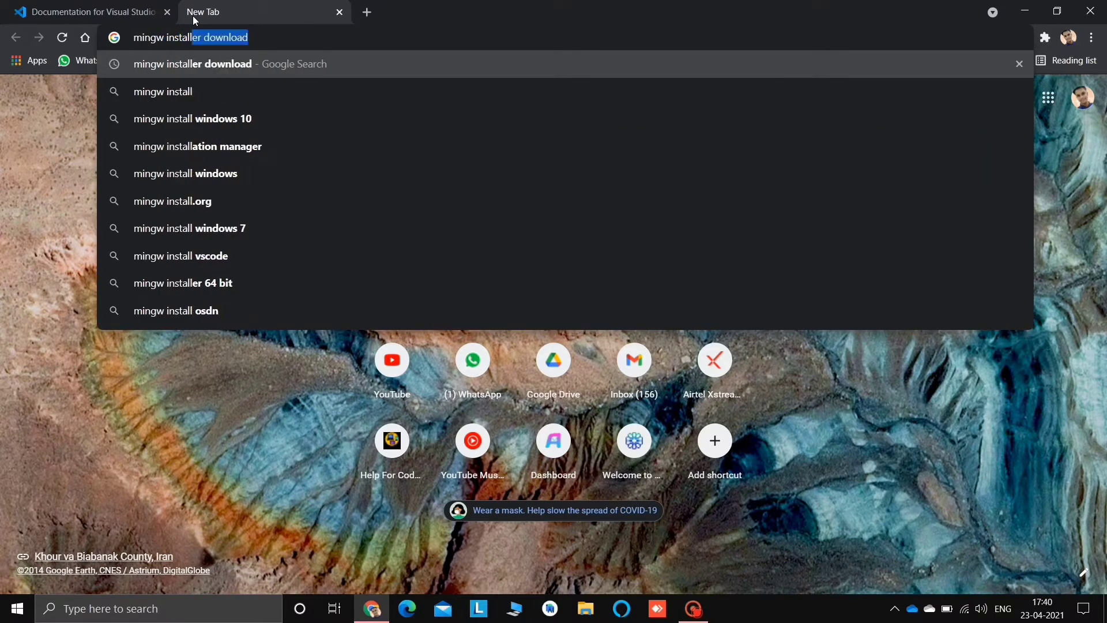
{"action": "type", "text": "er downlaod"}
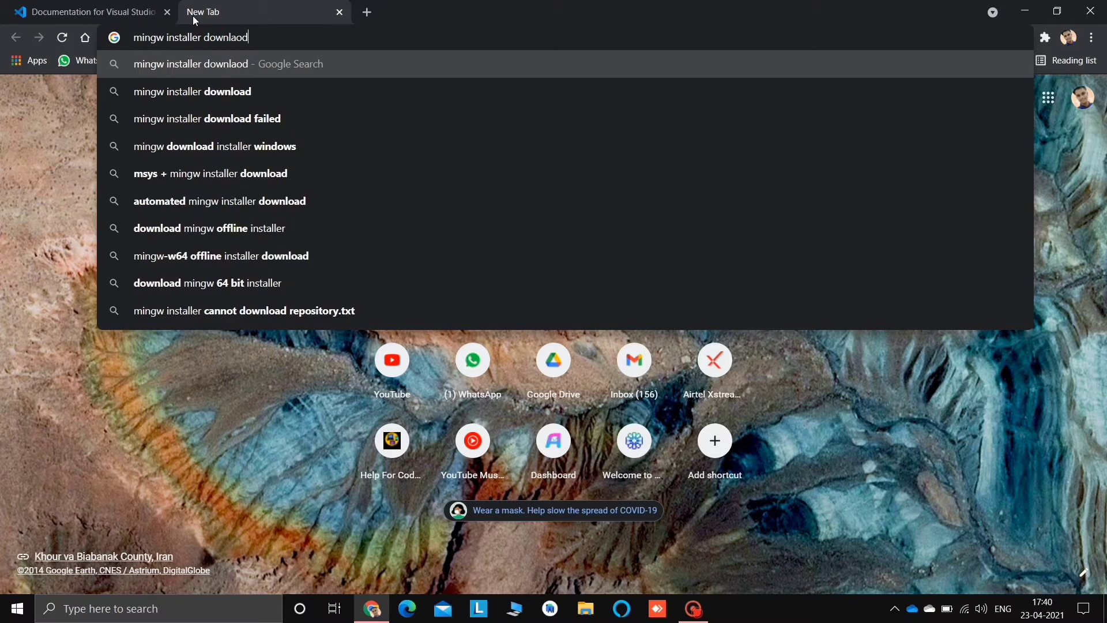
{"action": "key", "text": "Return"}
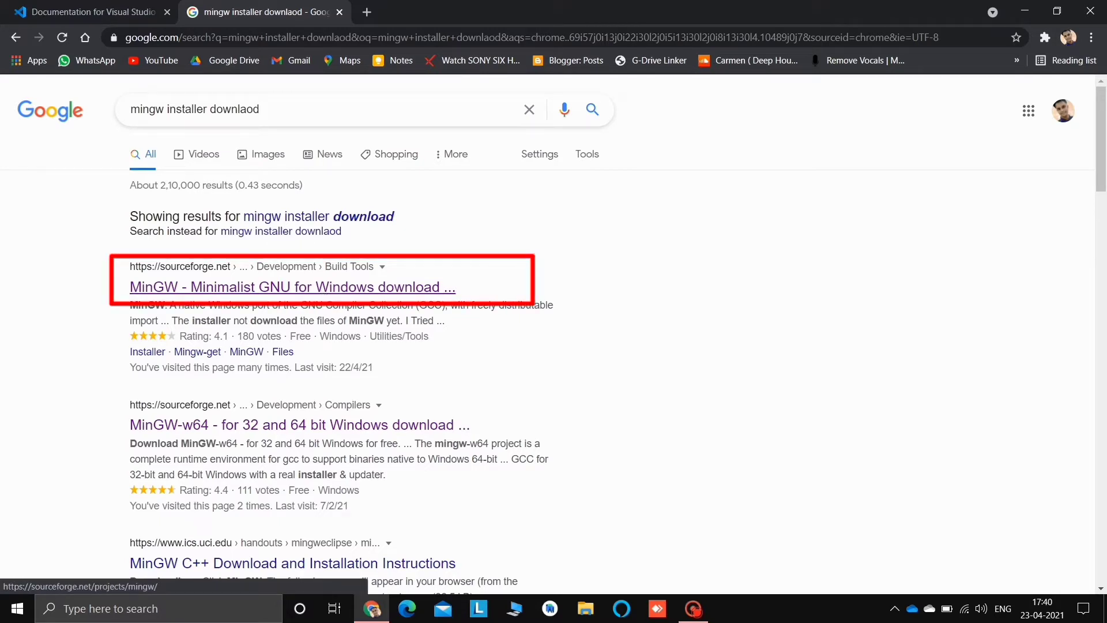
{"action": "left_click", "coordinate": [326, 292]}
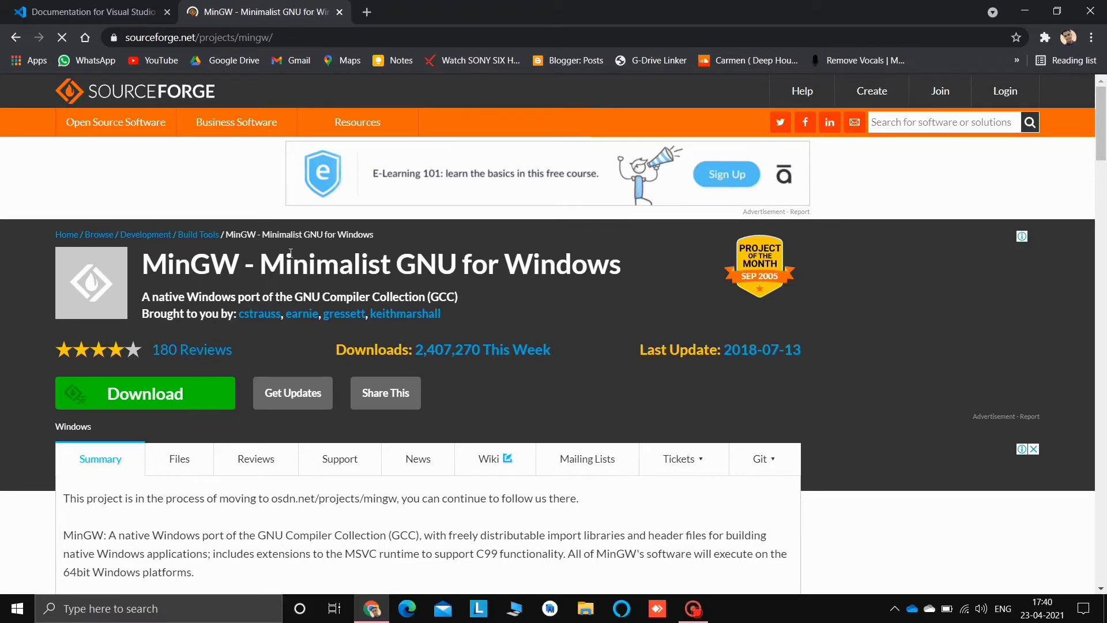
Download mingw-get-setup.exe from the MinGW project page and launch it.
{"action": "left_click", "coordinate": [123, 394]}
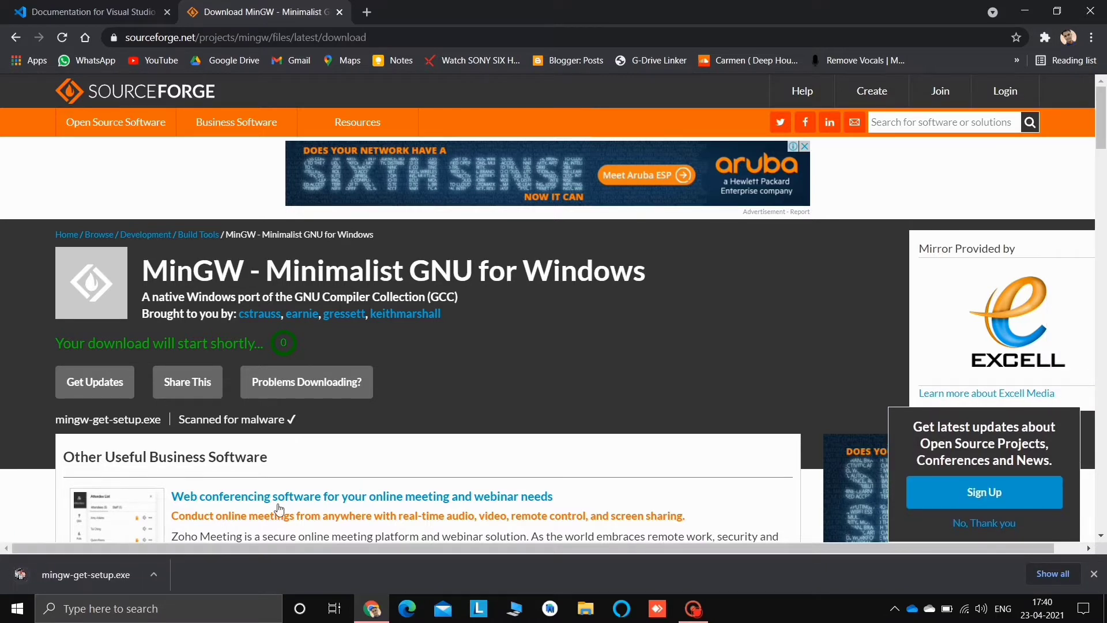
{"action": "left_click", "coordinate": [153, 575]}
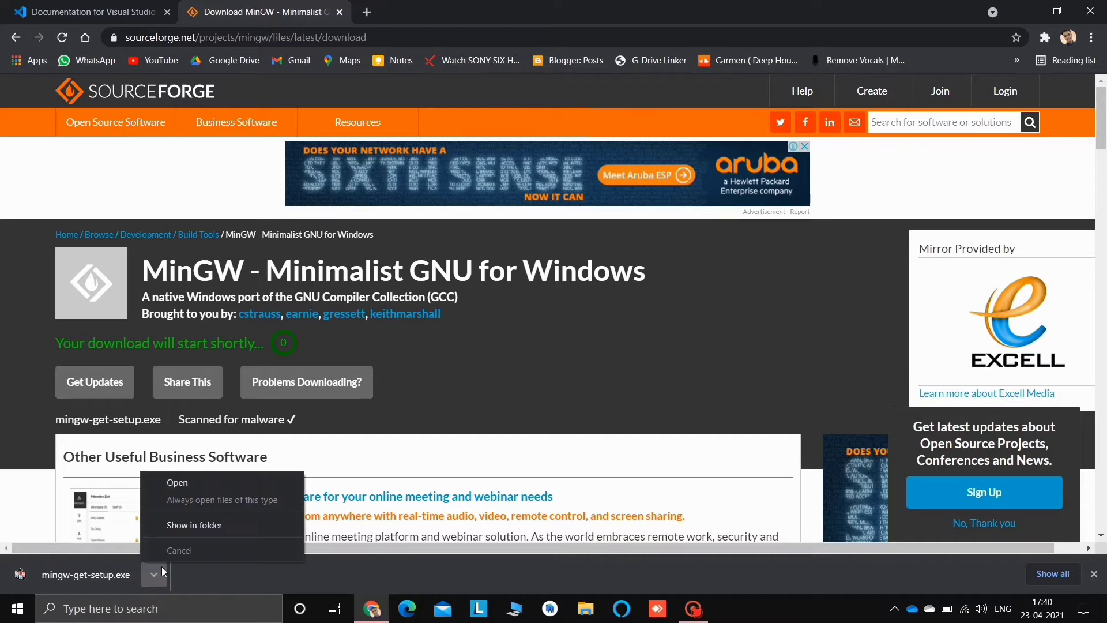
{"action": "left_click", "coordinate": [212, 487]}
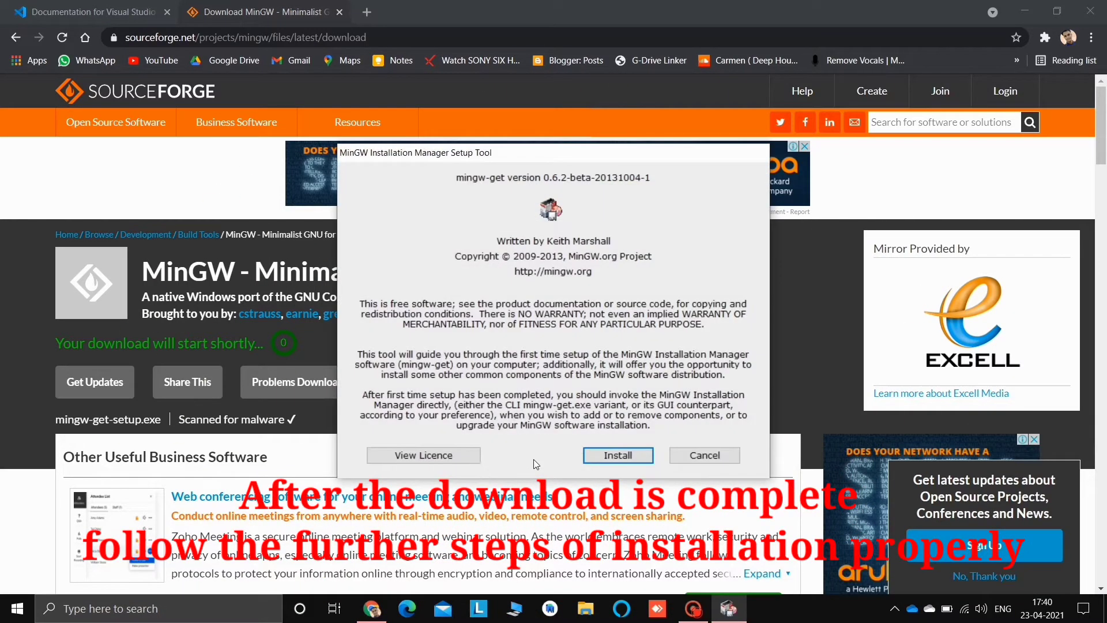
Install the MinGW Installation Manager in C:\MinGW with the default preferences and continue to its package manager.
{"action": "left_click", "coordinate": [615, 459]}
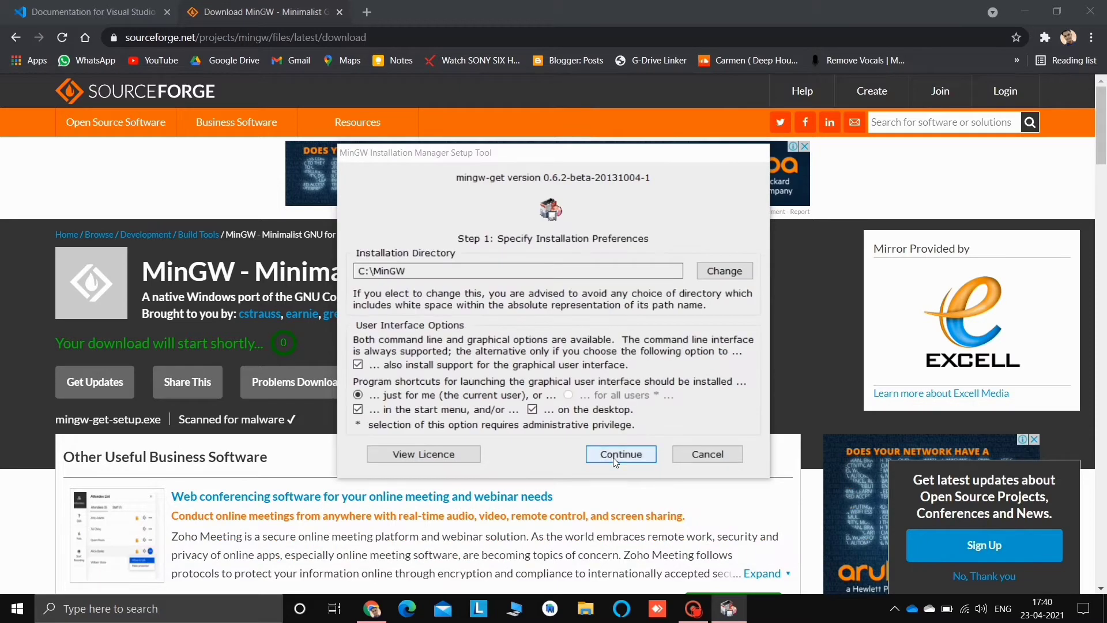
{"action": "left_click", "coordinate": [364, 270]}
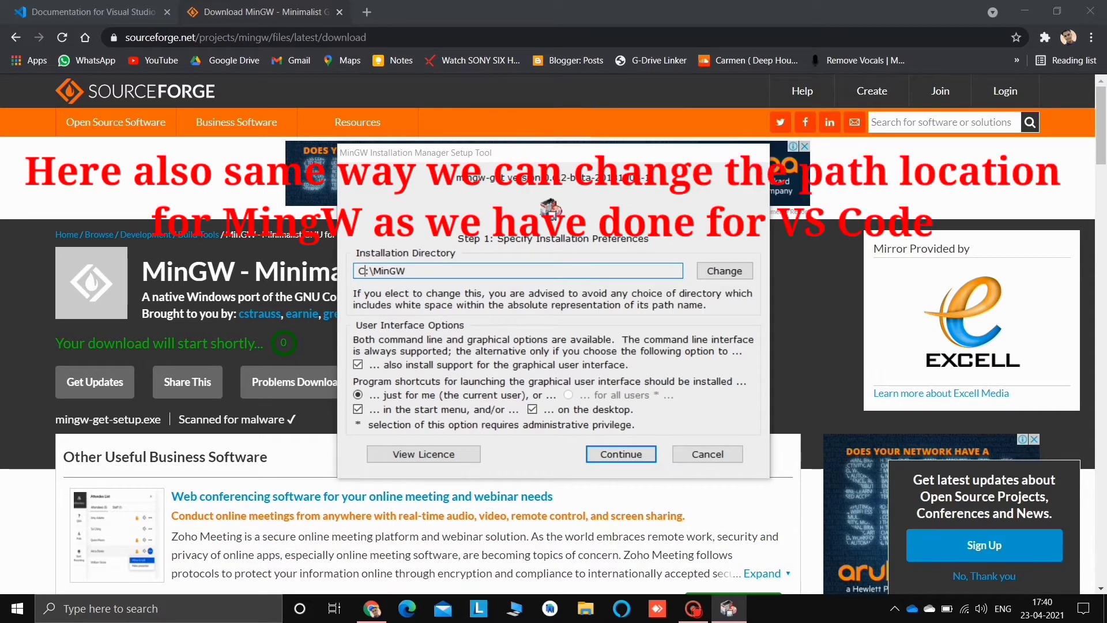
{"action": "left_click", "coordinate": [620, 457]}
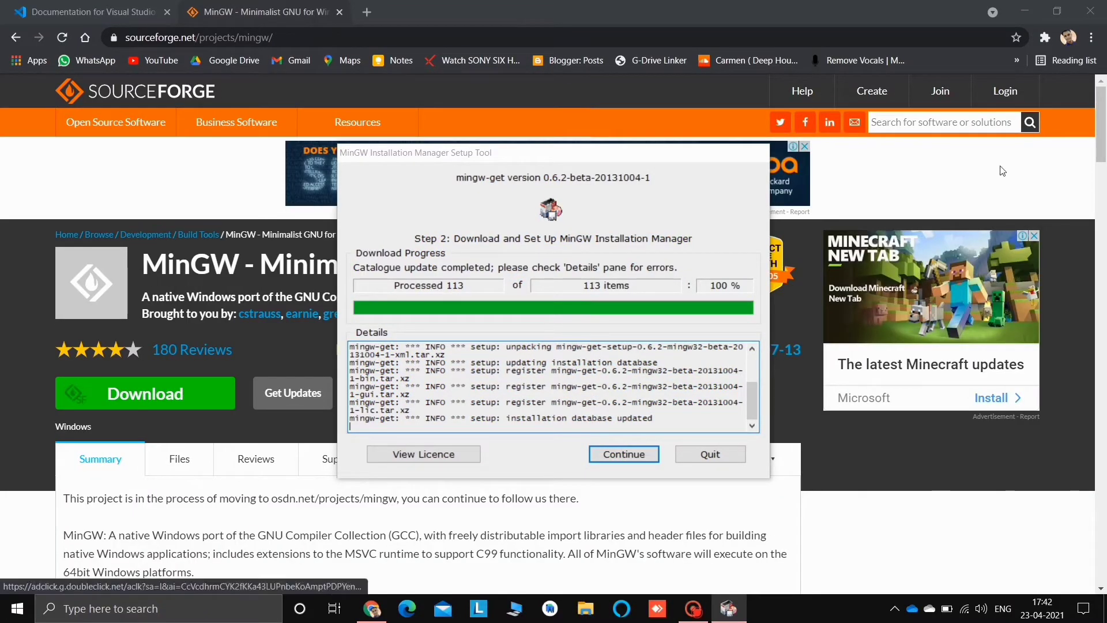
{"action": "left_click", "coordinate": [1035, 12]}
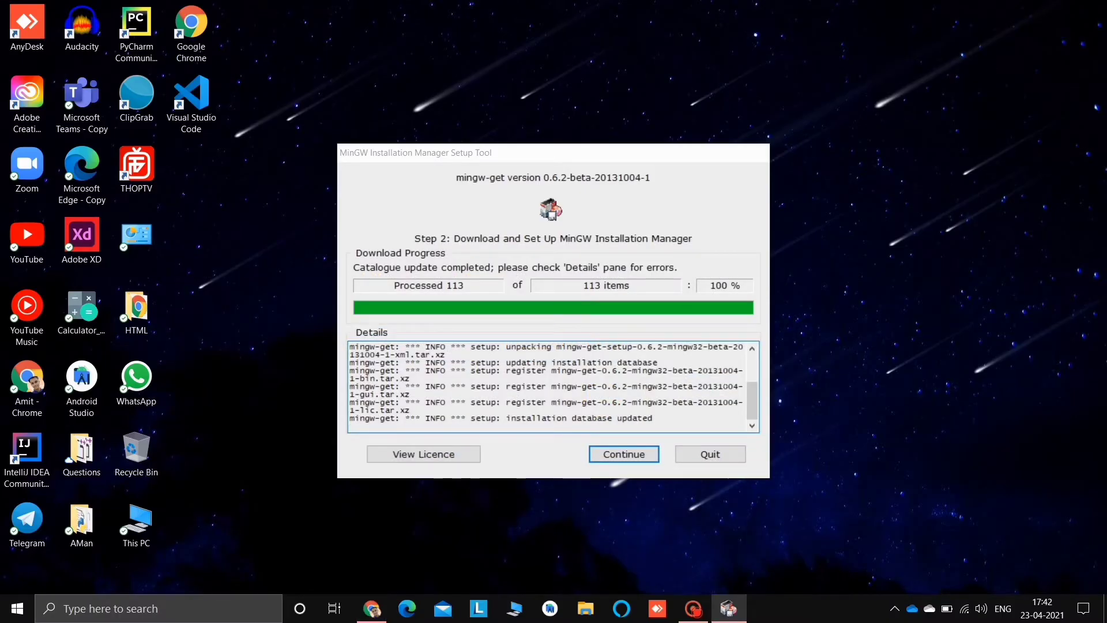
{"action": "left_click", "coordinate": [620, 457]}
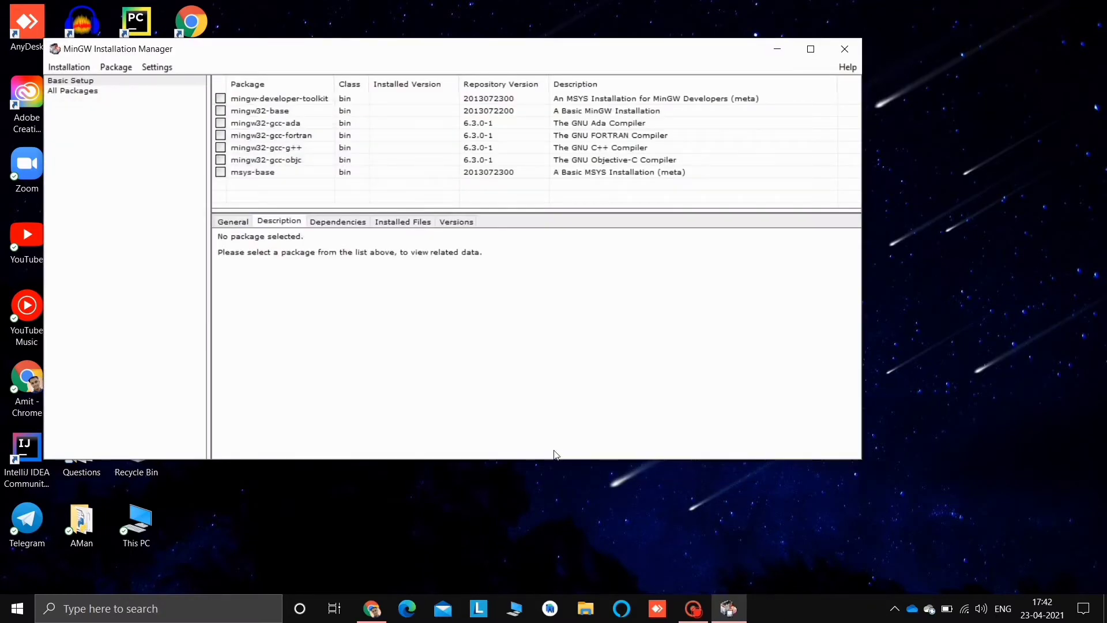
Mark the mingw-developer-toolkit and mingw32-base packages for installation in the Basic Setup list.
{"action": "left_click_drag", "start_coordinate": [554, 60], "coordinate": [710, 60]}
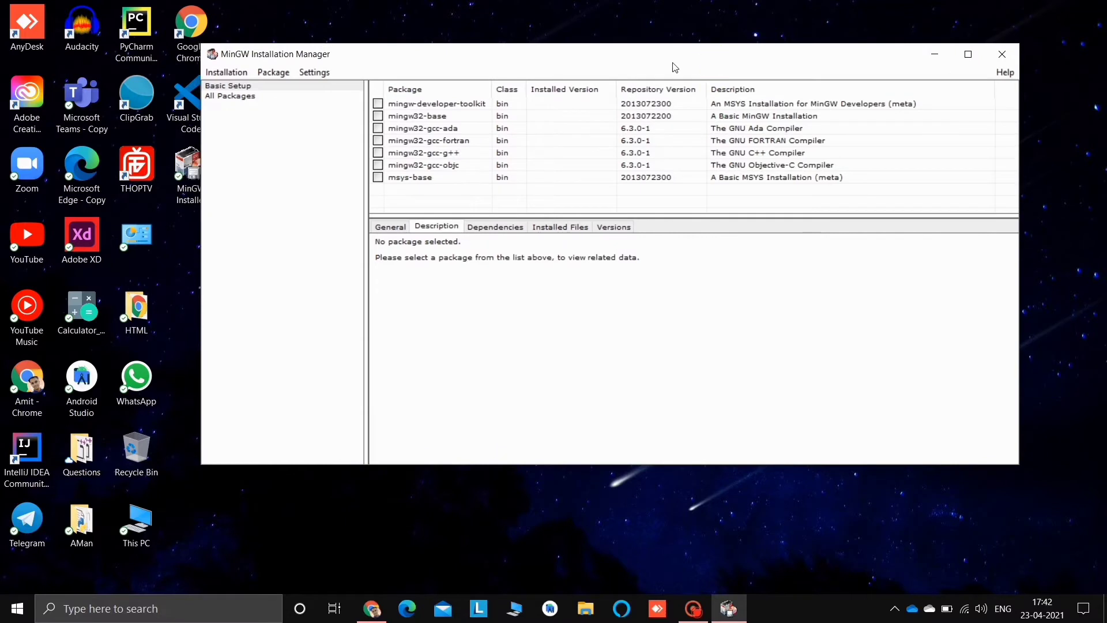
{"action": "left_click", "coordinate": [277, 87]}
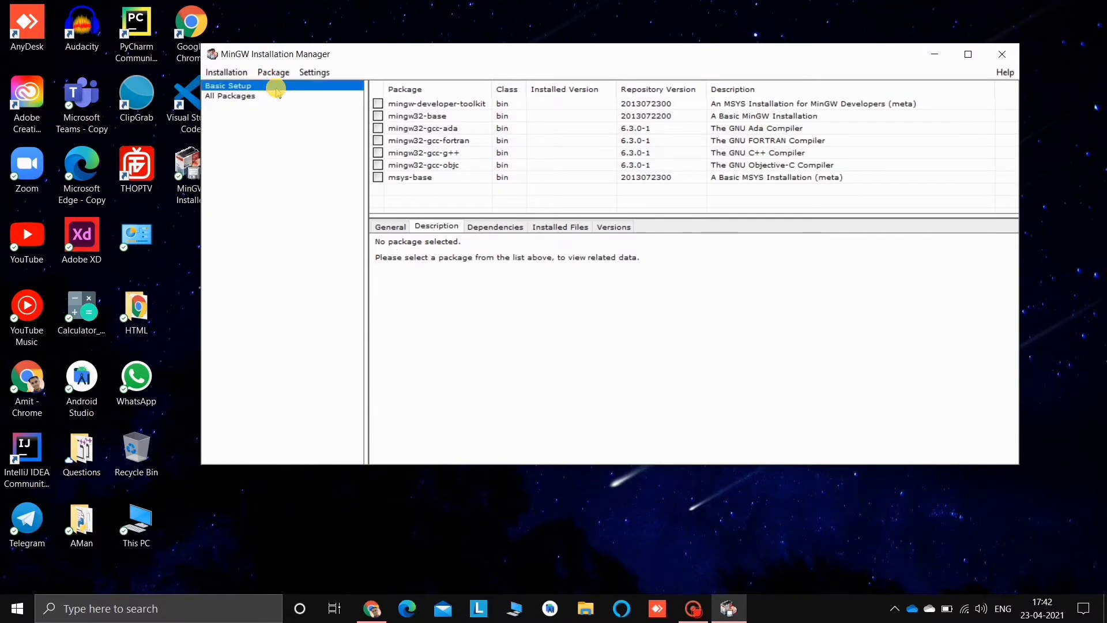
{"action": "left_click", "coordinate": [293, 142]}
{"action": "left_click", "coordinate": [377, 105]}
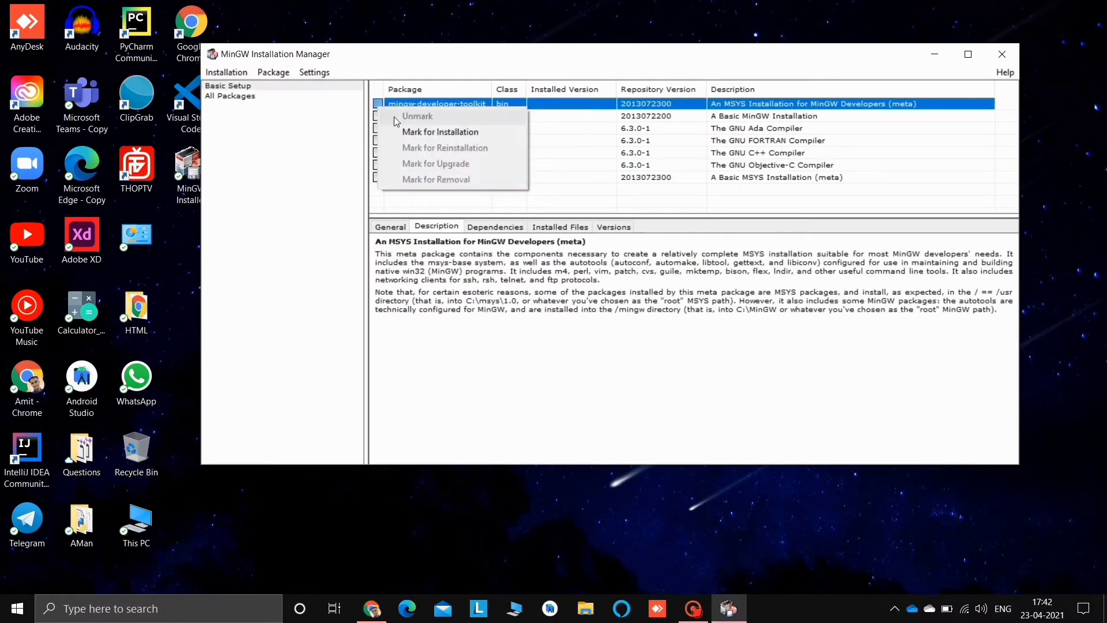
{"action": "left_click", "coordinate": [411, 132]}
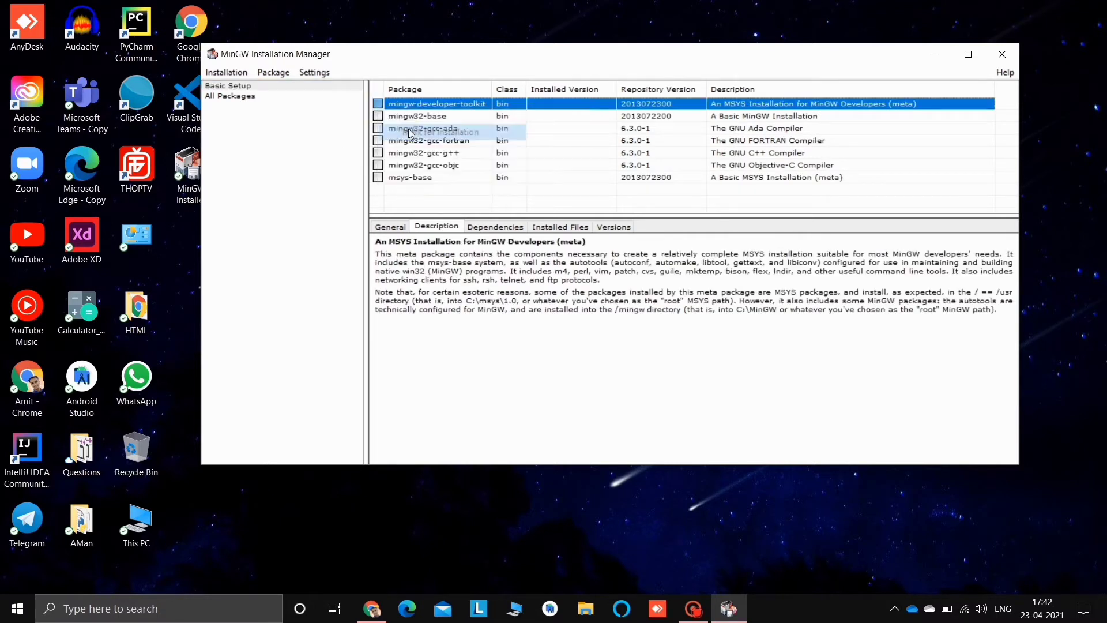
{"action": "left_click", "coordinate": [377, 120]}
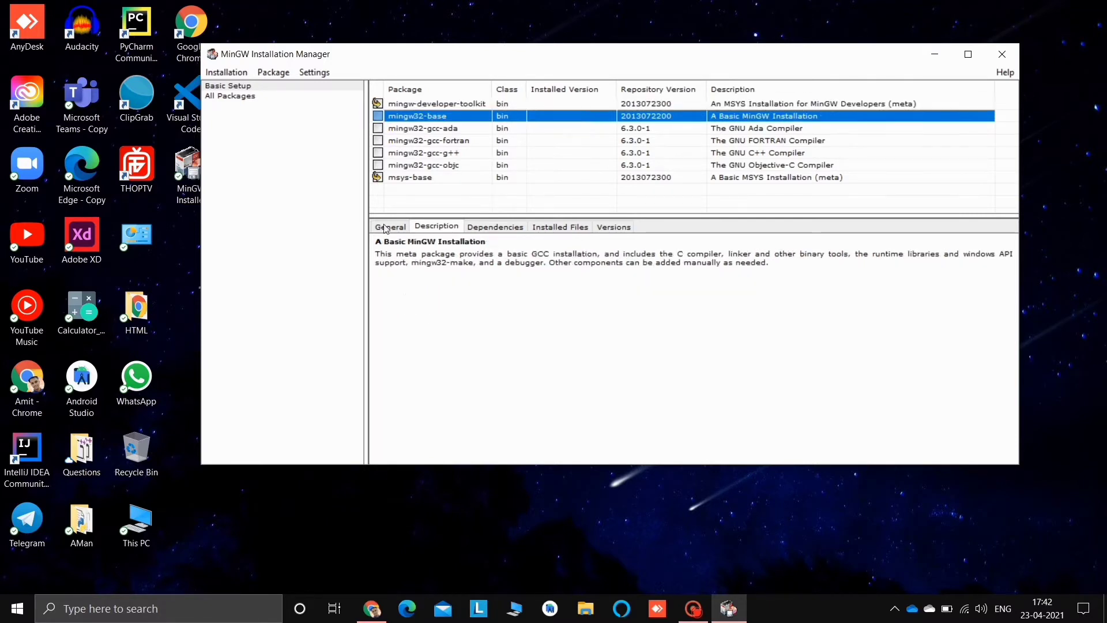
{"action": "left_click", "coordinate": [378, 118]}
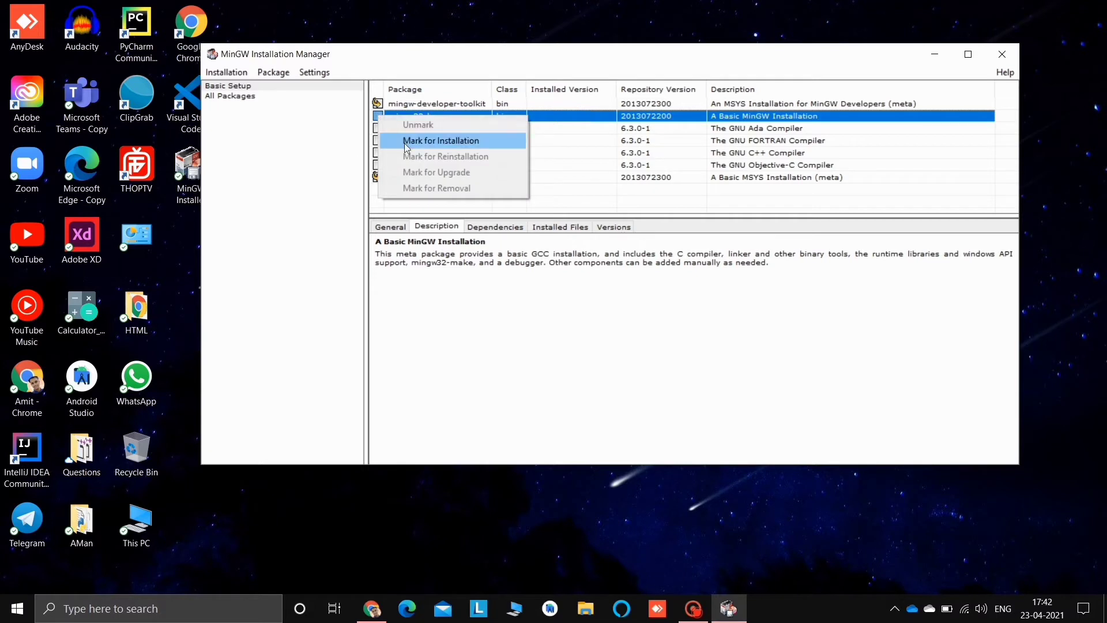
{"action": "left_click", "coordinate": [404, 140]}
Mark the mingw32-gcc-ada, mingw32-gcc-fortran, mingw32-gcc-objc and mingw32-gcc-g++ compiler packages for installation.
{"action": "left_click", "coordinate": [378, 128]}
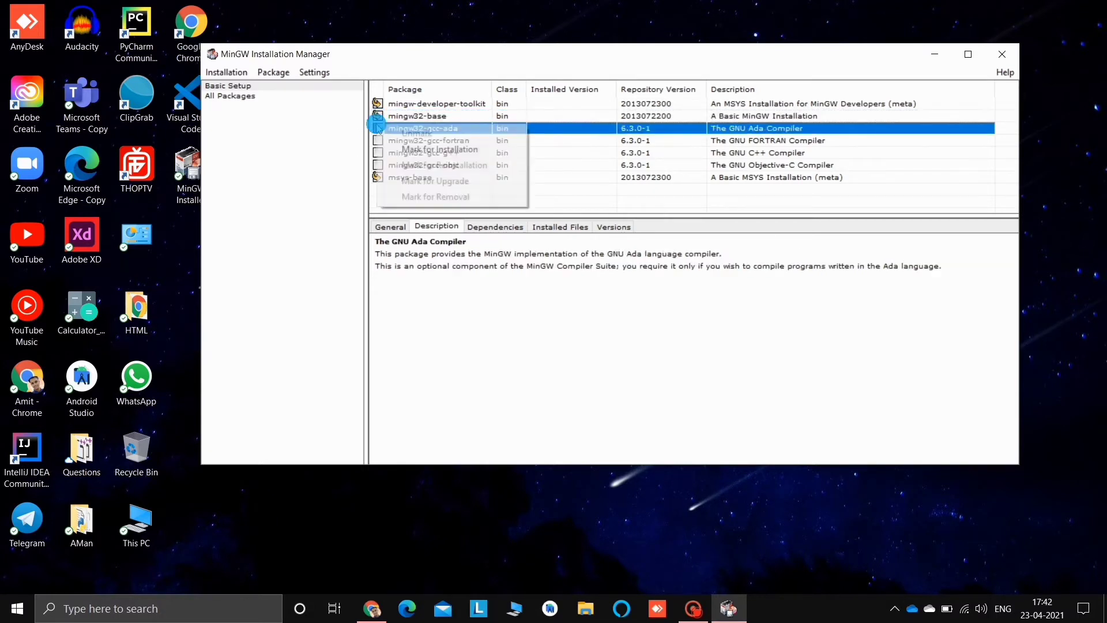
{"action": "left_click", "coordinate": [398, 149]}
{"action": "left_click", "coordinate": [378, 142]}
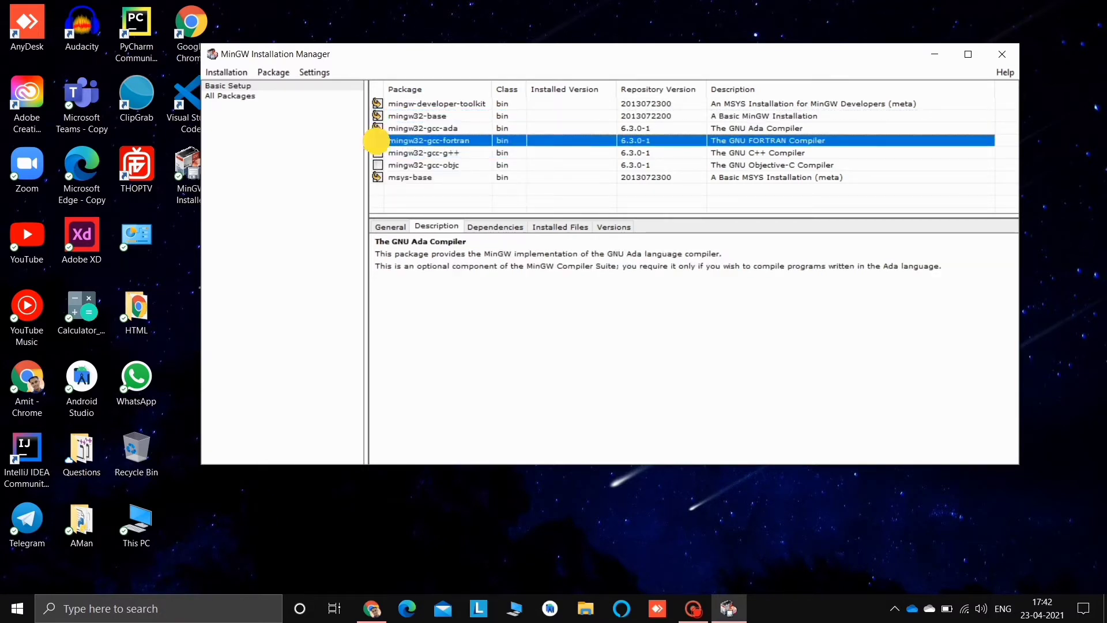
{"action": "left_click", "coordinate": [389, 166]}
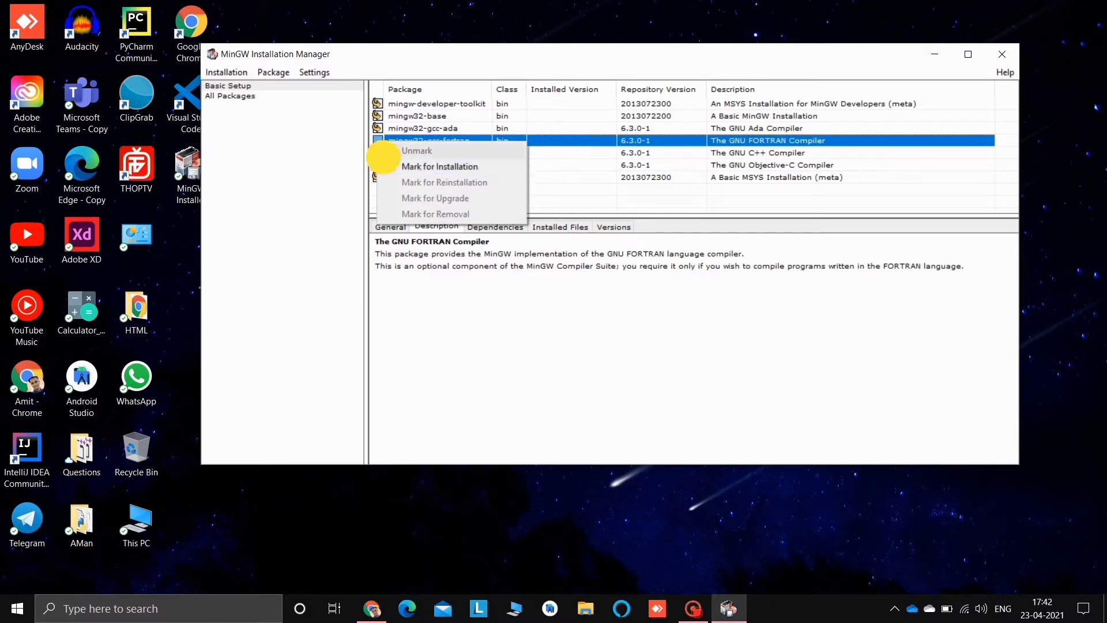
{"action": "left_click", "coordinate": [388, 166]}
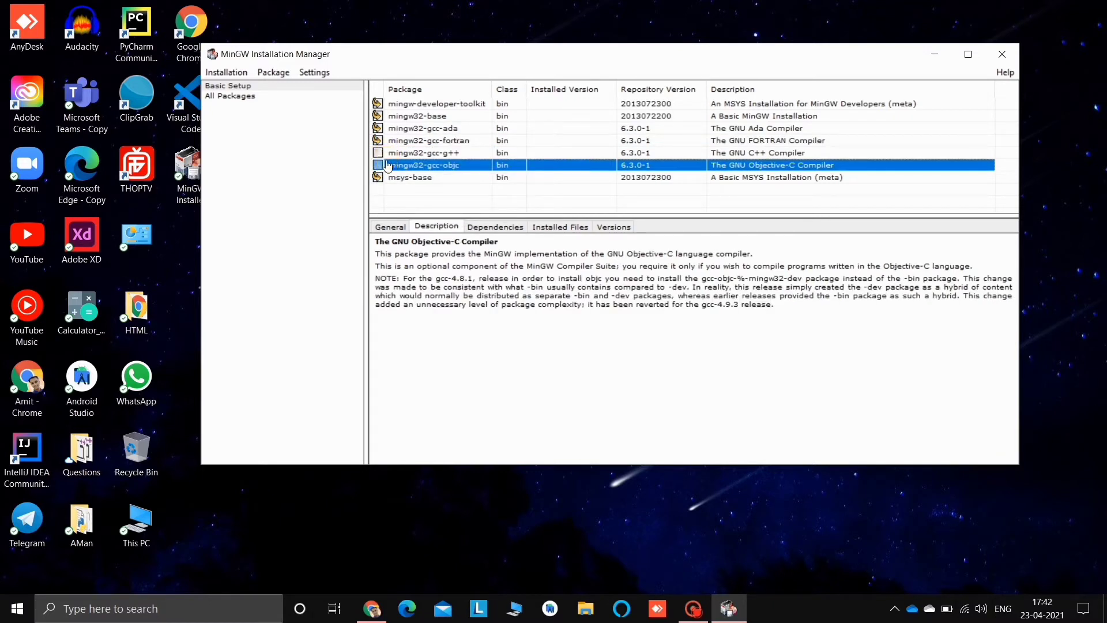
{"action": "right_click", "coordinate": [381, 167]}
{"action": "left_click", "coordinate": [406, 189]}
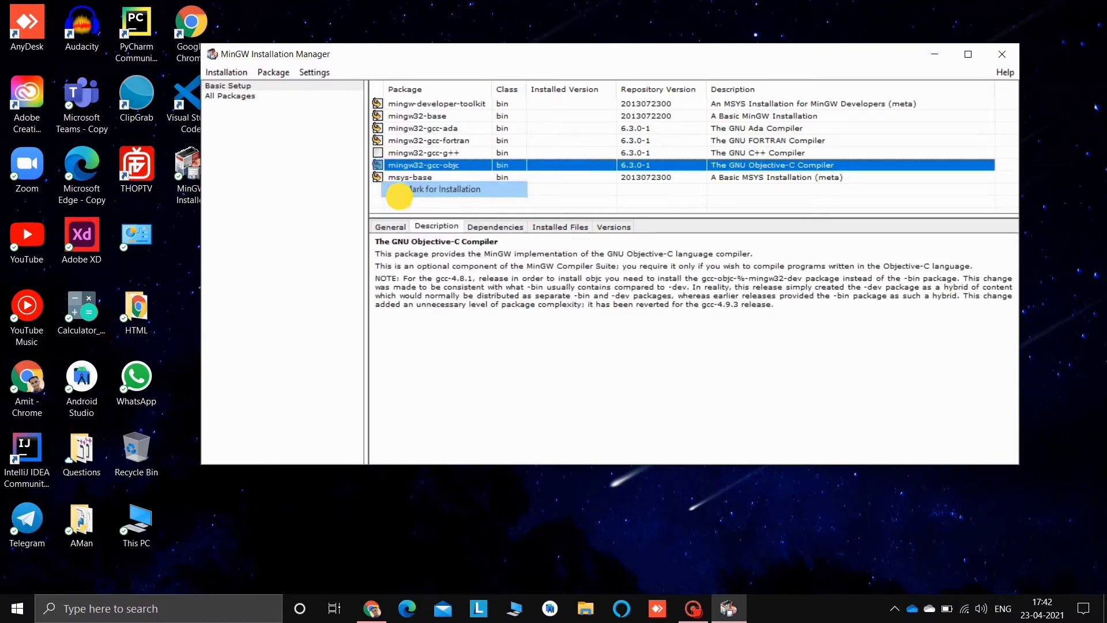
{"action": "right_click", "coordinate": [379, 154]}
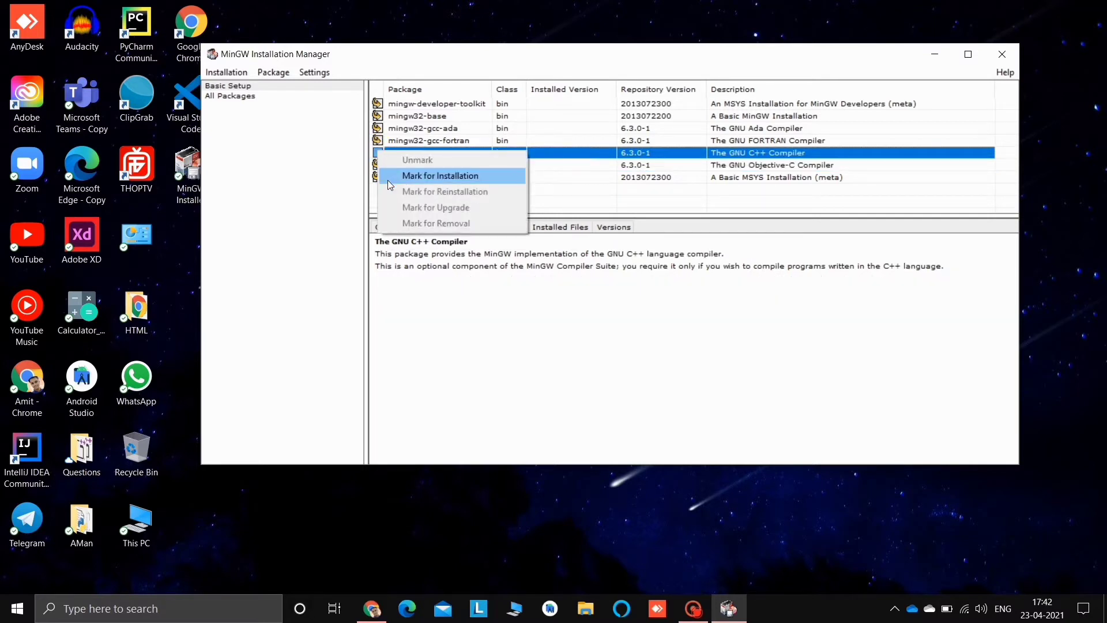
{"action": "left_click", "coordinate": [388, 177]}
{"action": "left_click", "coordinate": [412, 296]}
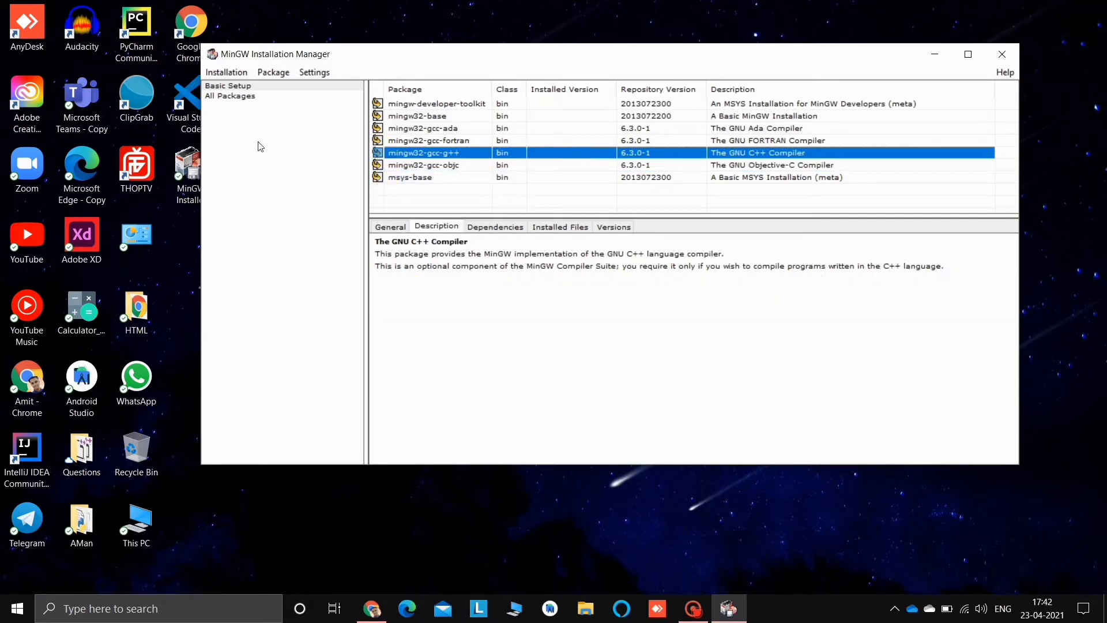
Apply the pending changes to install the marked packages, and close the installation manager once they are complete.
{"action": "left_click", "coordinate": [227, 72]}
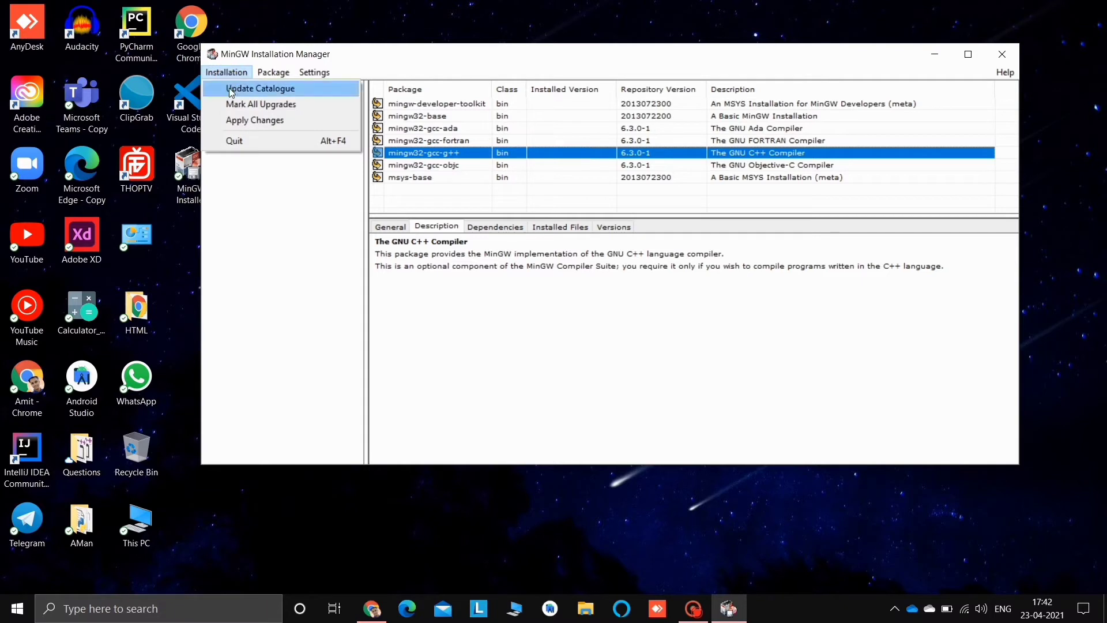
{"action": "left_click", "coordinate": [240, 121]}
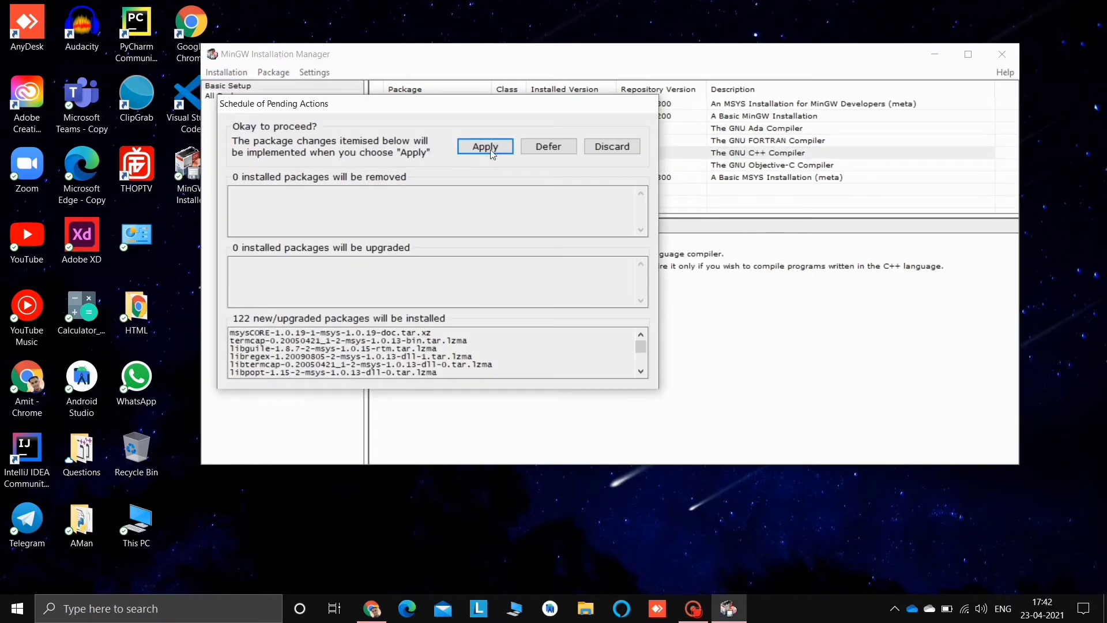
{"action": "left_click", "coordinate": [495, 147]}
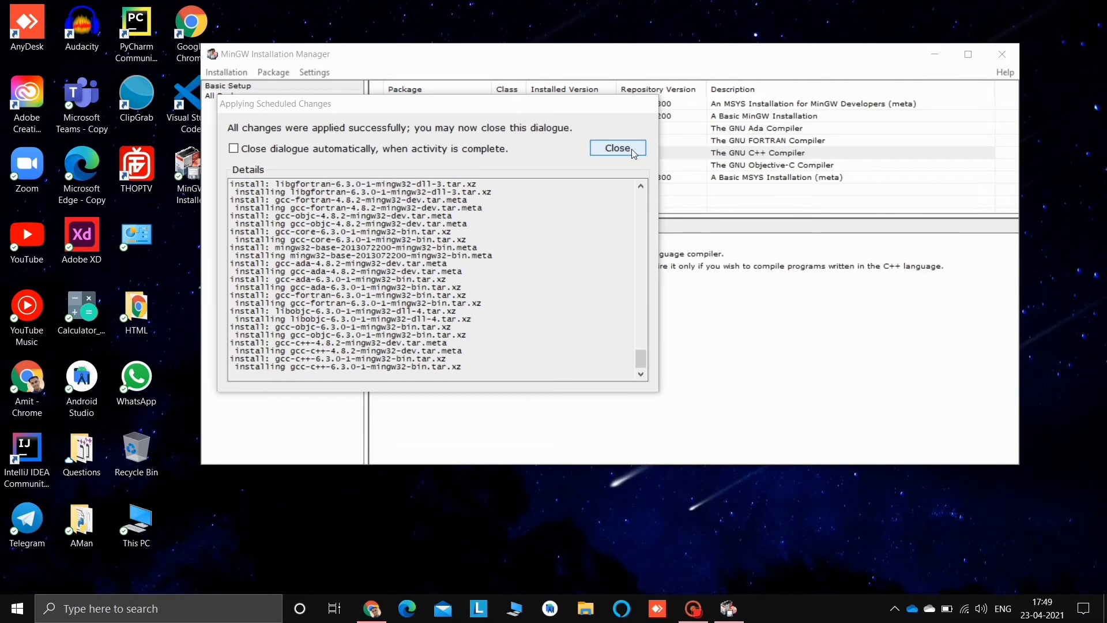
{"action": "left_click", "coordinate": [632, 150]}
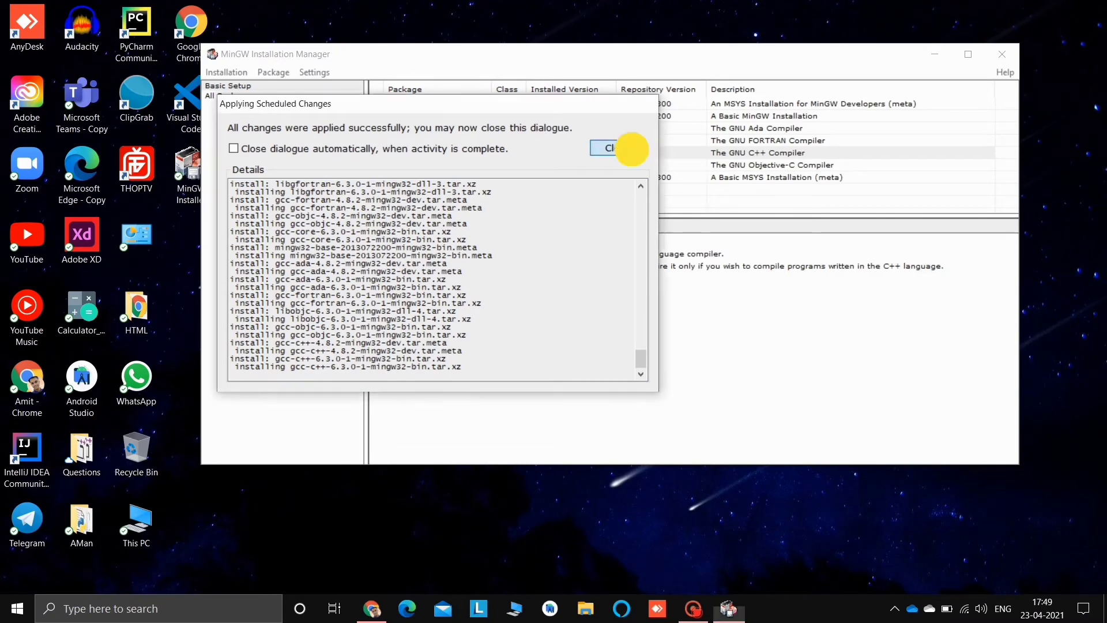
{"action": "left_click", "coordinate": [1010, 60]}
Refresh the desktop and launch Visual Studio Code.
{"action": "right_click", "coordinate": [593, 184]}
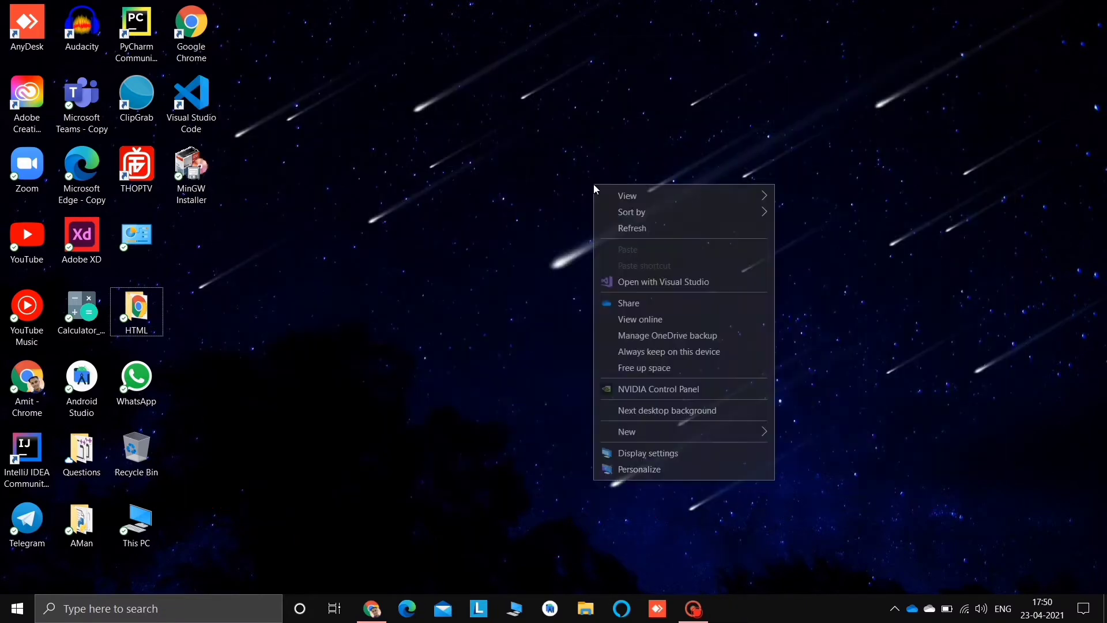
{"action": "left_click", "coordinate": [622, 235]}
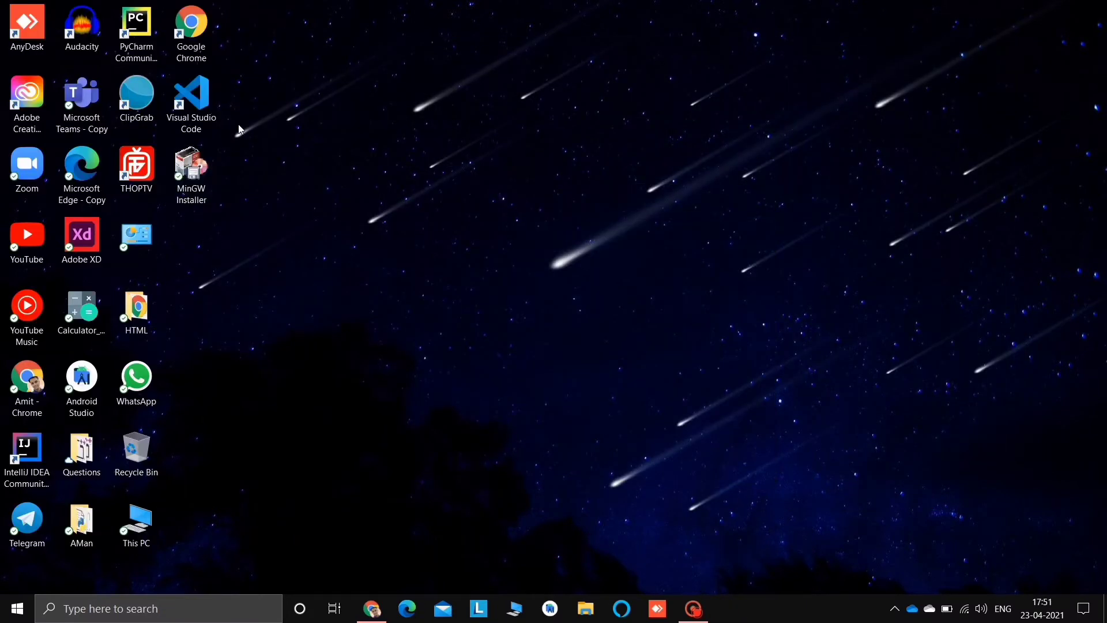
{"action": "double_click", "coordinate": [209, 115]}
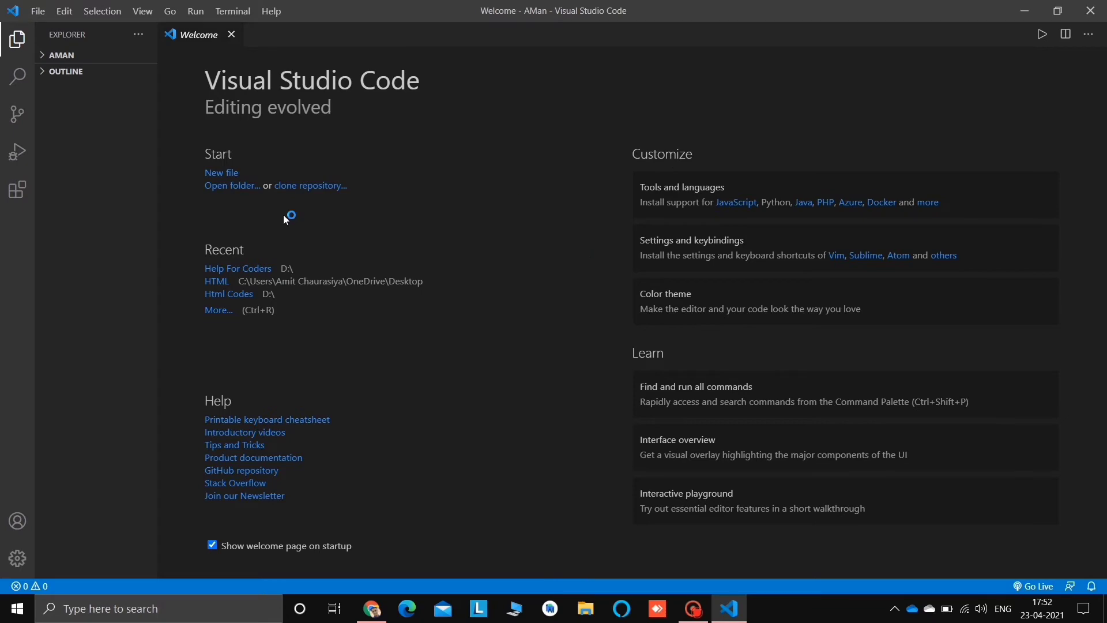
Create a folder named Help For Coders on the Desktop and open it as the working folder.
{"action": "left_click", "coordinate": [38, 11]}
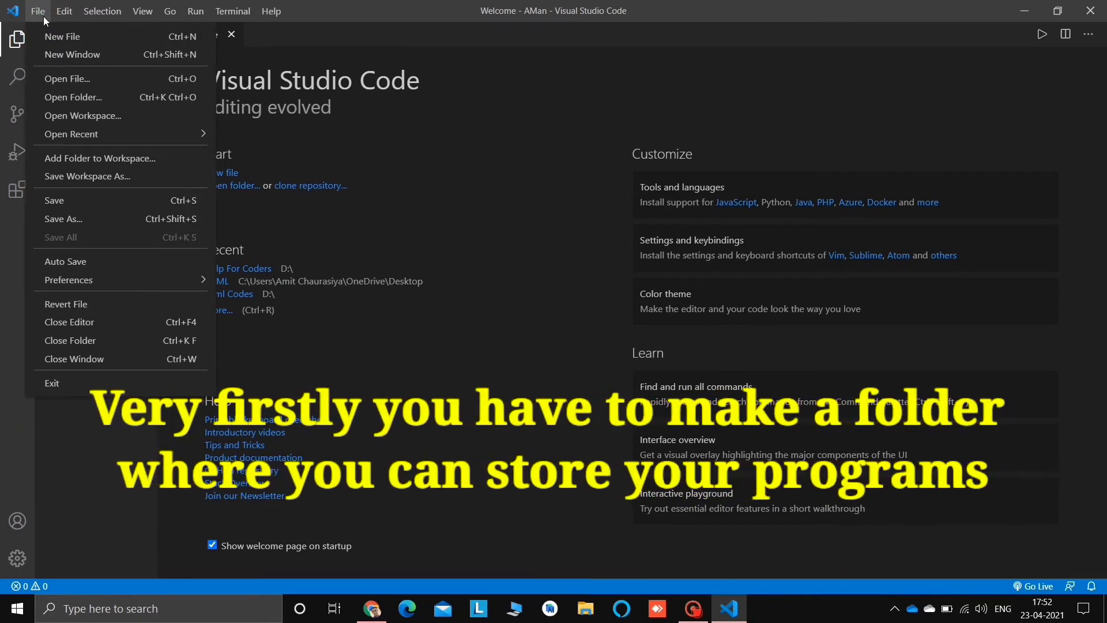
{"action": "left_click", "coordinate": [74, 95]}
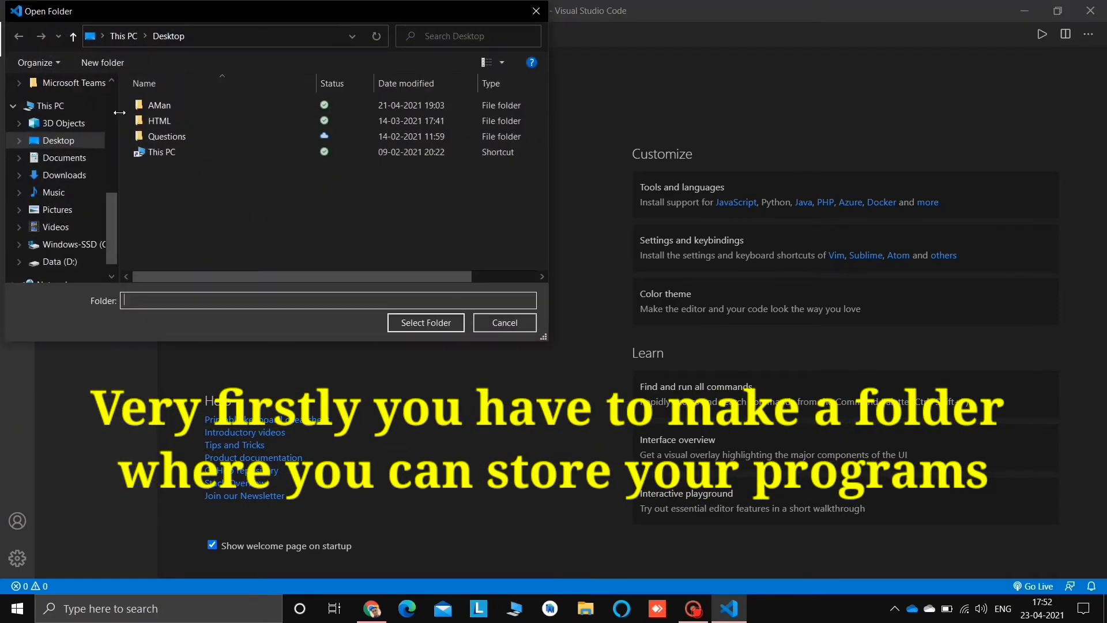
{"action": "right_click", "coordinate": [188, 213]}
{"action": "left_click", "coordinate": [248, 456]}
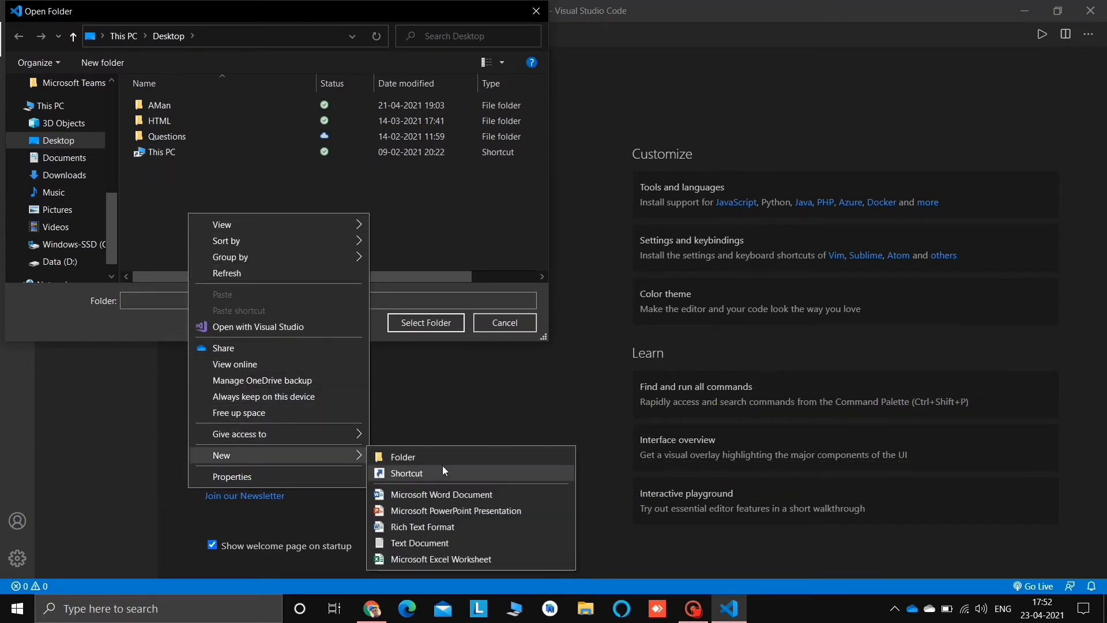
{"action": "left_click", "coordinate": [441, 461]}
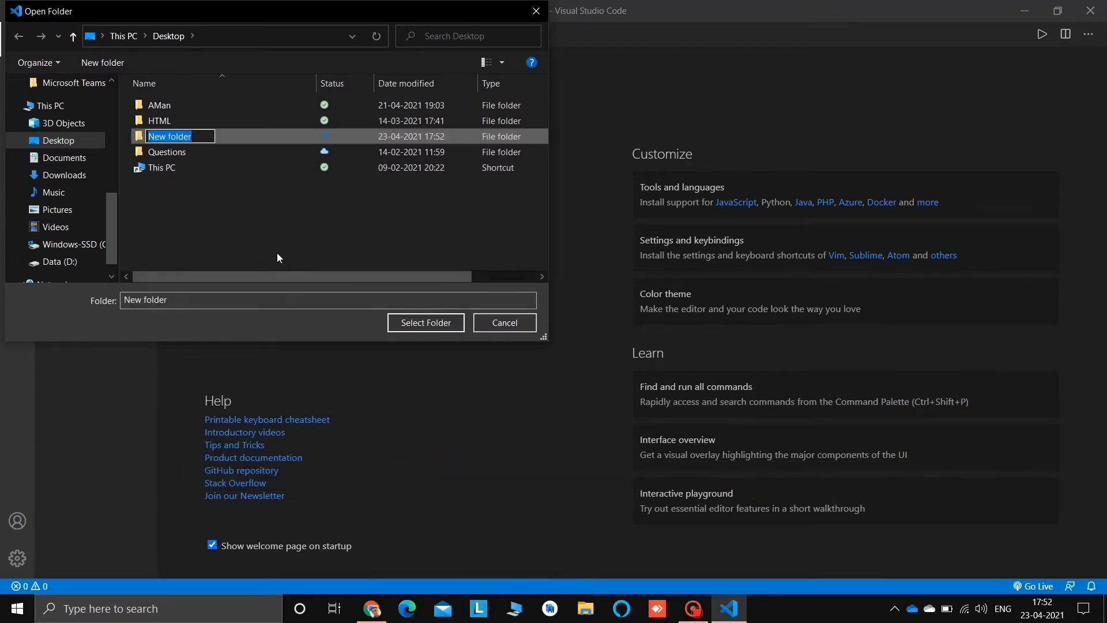
{"action": "type", "text": "Hel"}
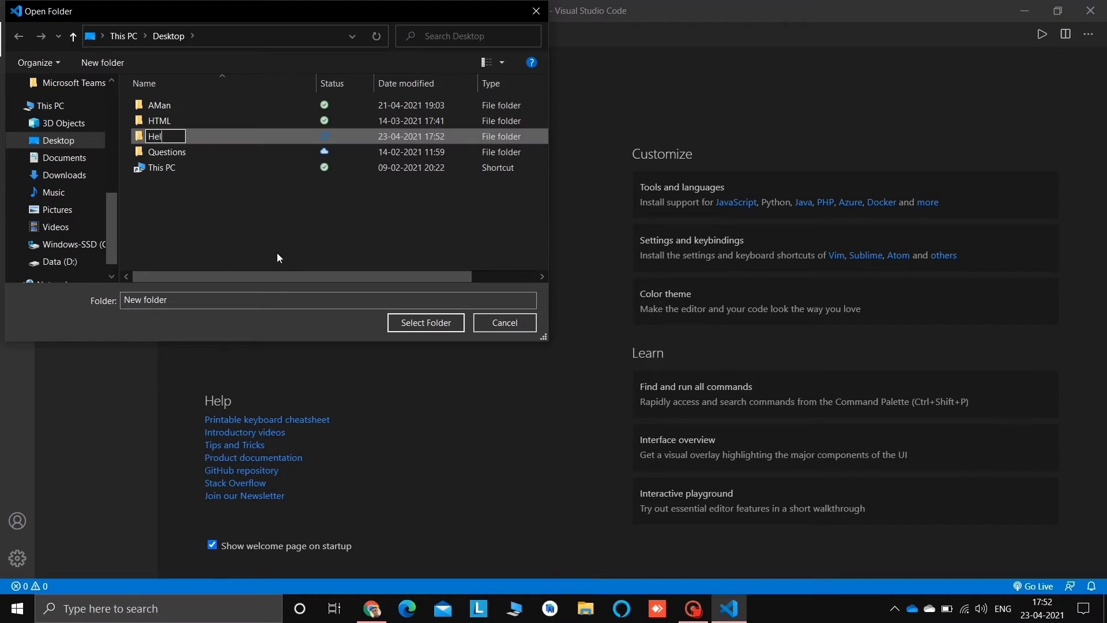
{"action": "type", "text": "p For Coders"}
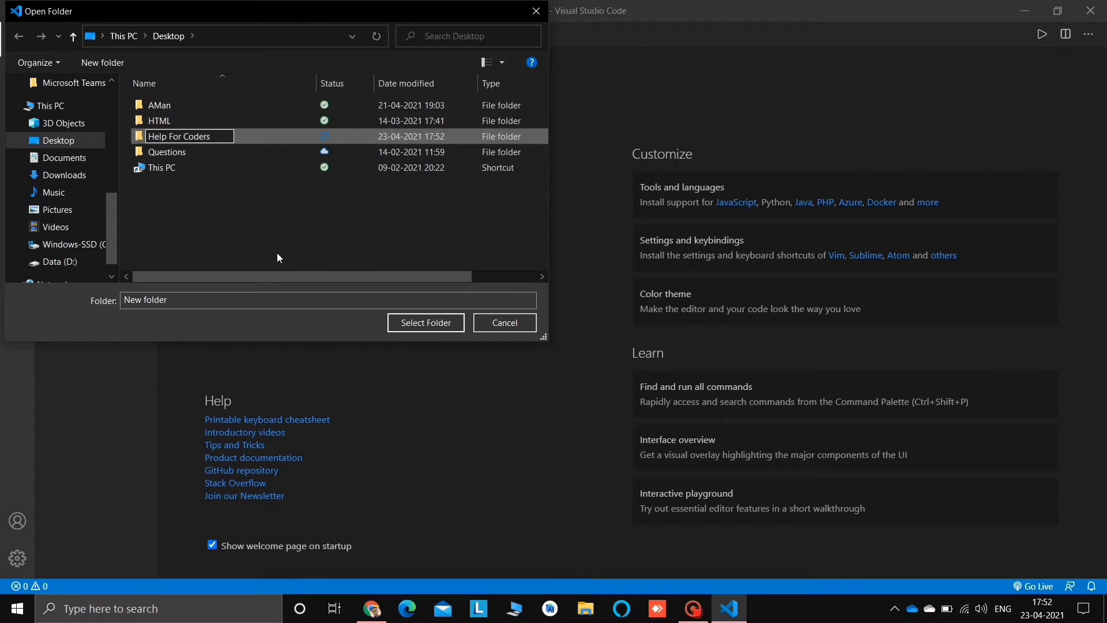
{"action": "key", "text": "Return"}
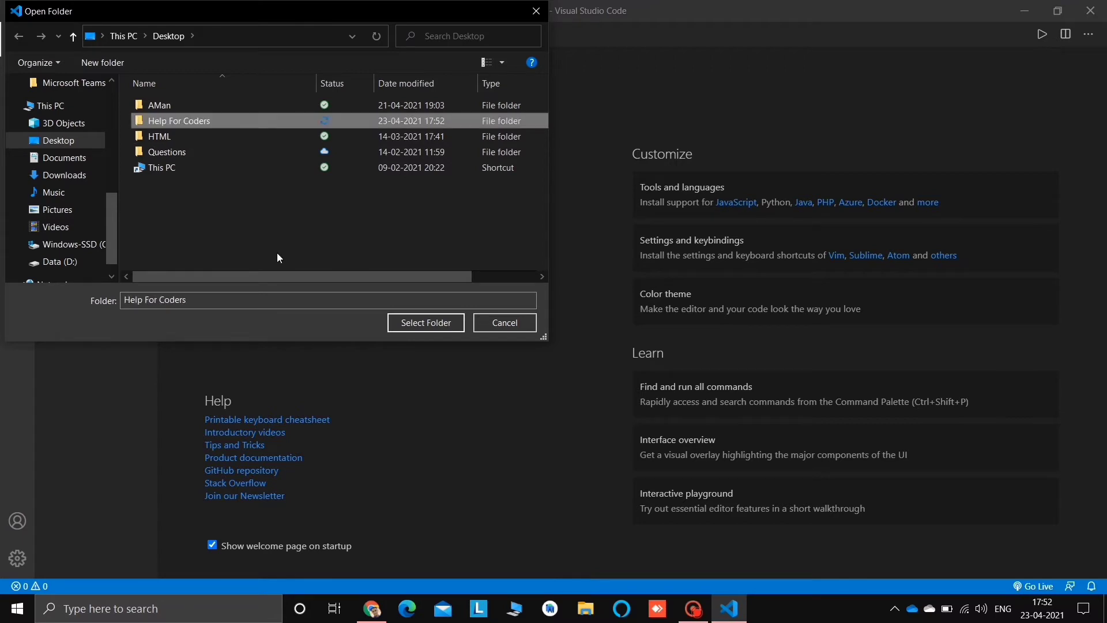
{"action": "left_click", "coordinate": [455, 326]}
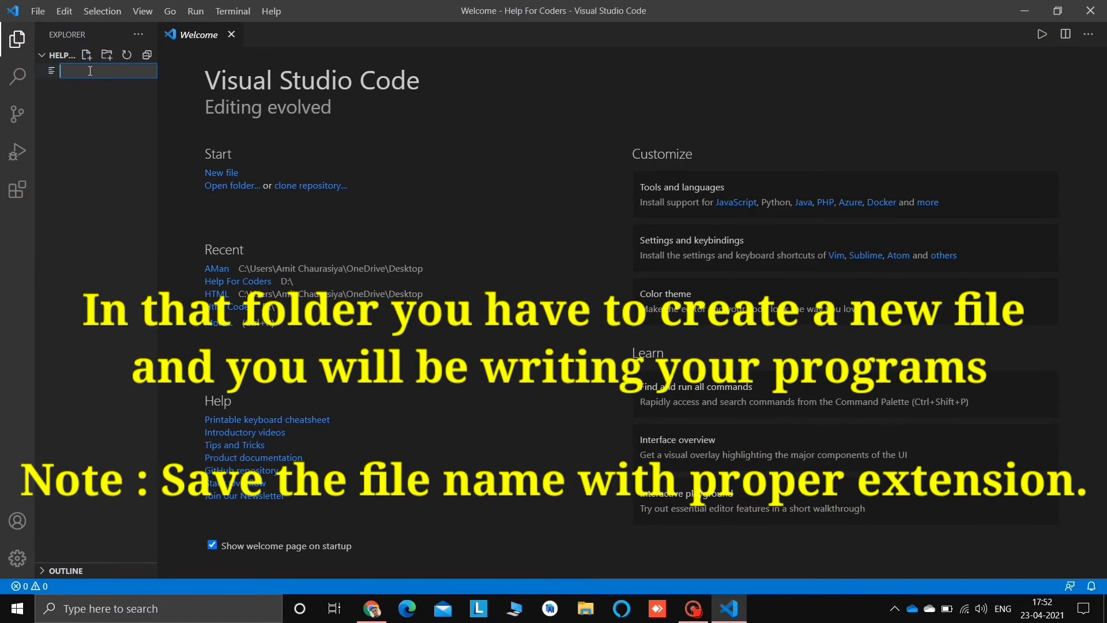
Create a new file named hello.c in the Help For Coders folder.
{"action": "left_click", "coordinate": [86, 55]}
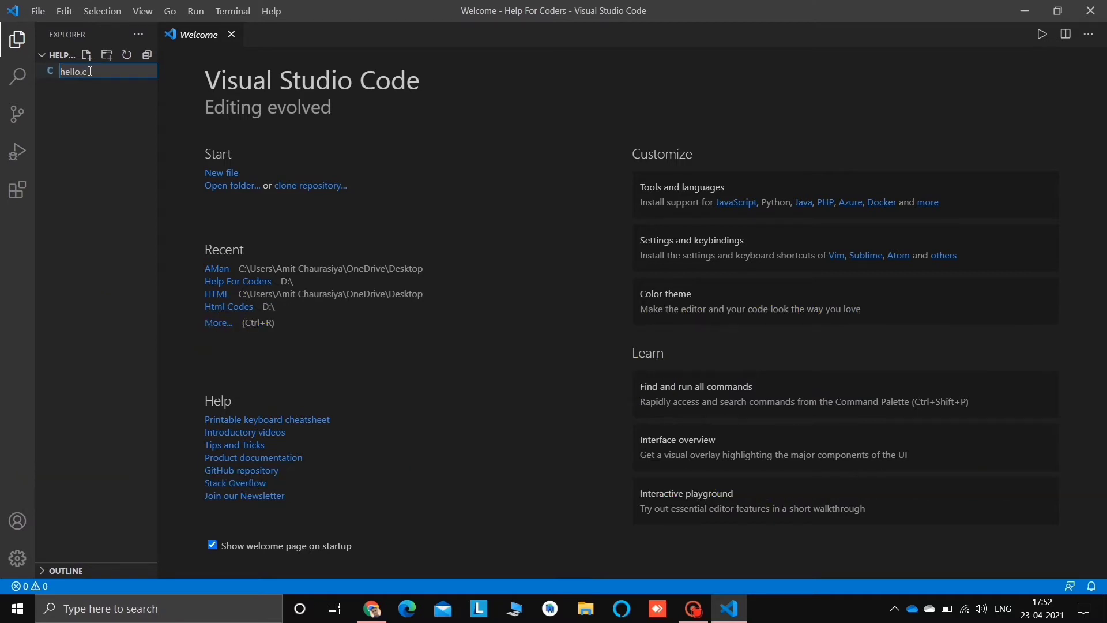
{"action": "key", "text": "Return"}
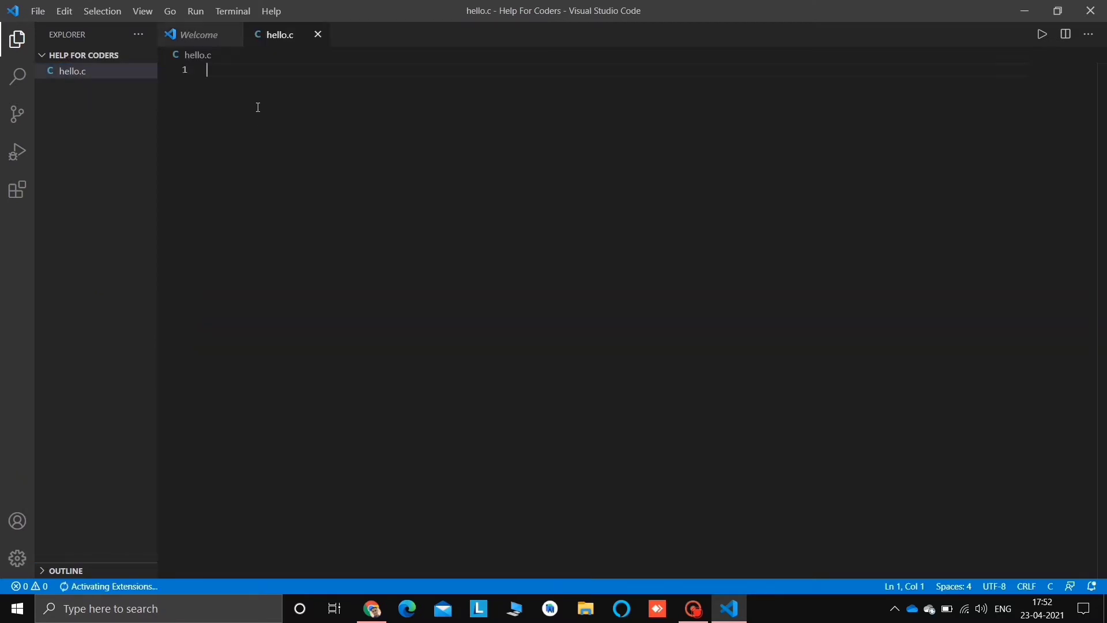
Write the line #include<stdio.h> at the start of hello.c.
{"action": "type", "text": "#"}
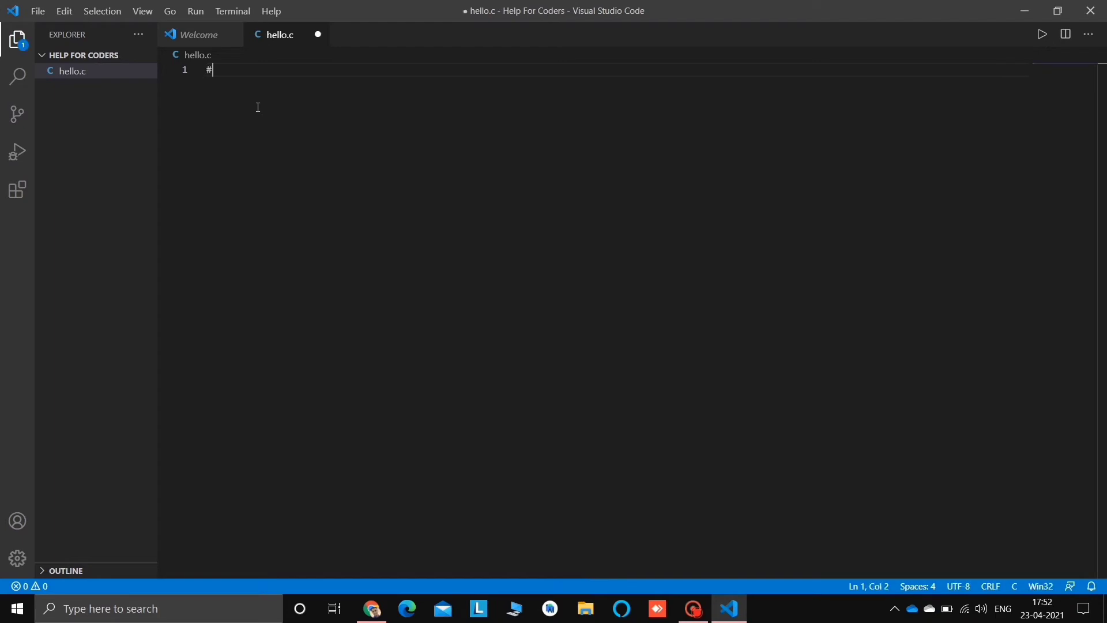
{"action": "type", "text": "inclu"}
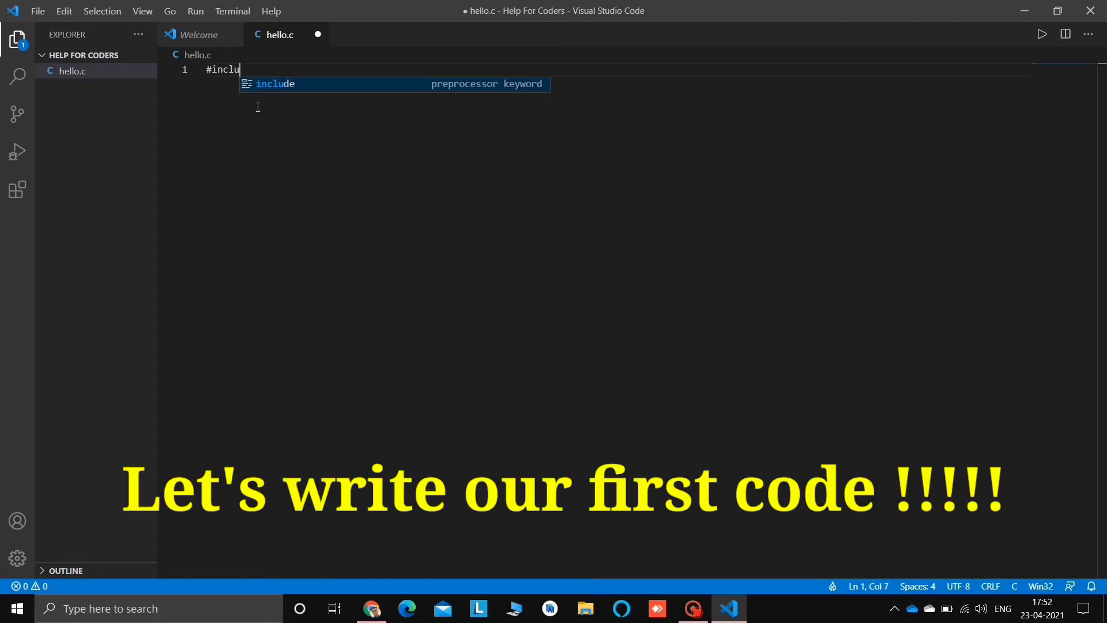
{"action": "type", "text": "de<"}
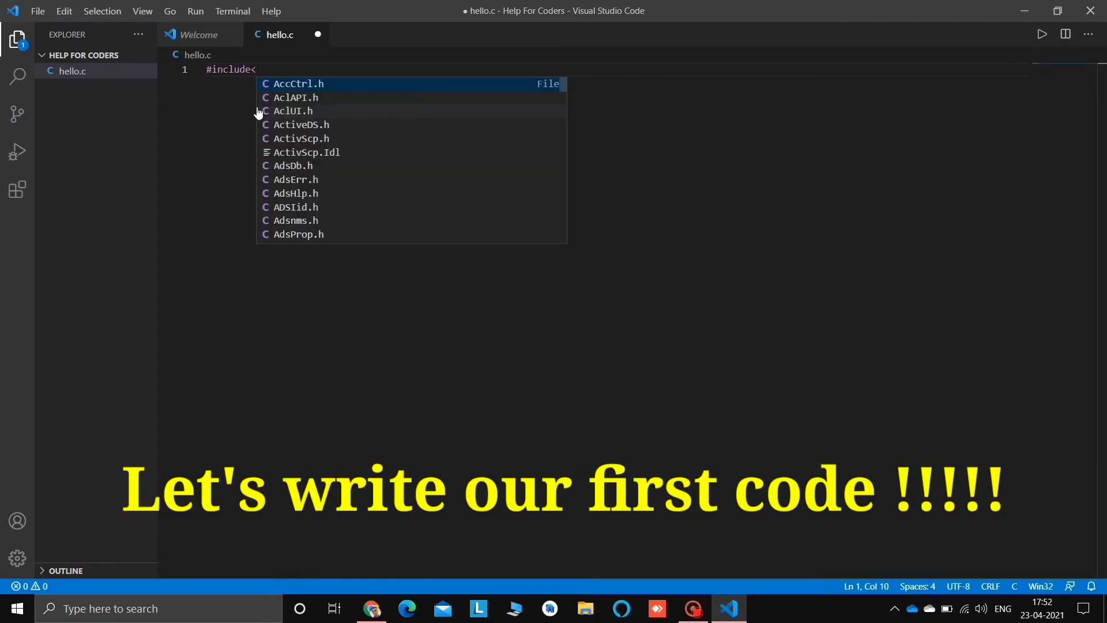
{"action": "type", "text": "stdio.h>"}
{"action": "key", "text": "Return"}
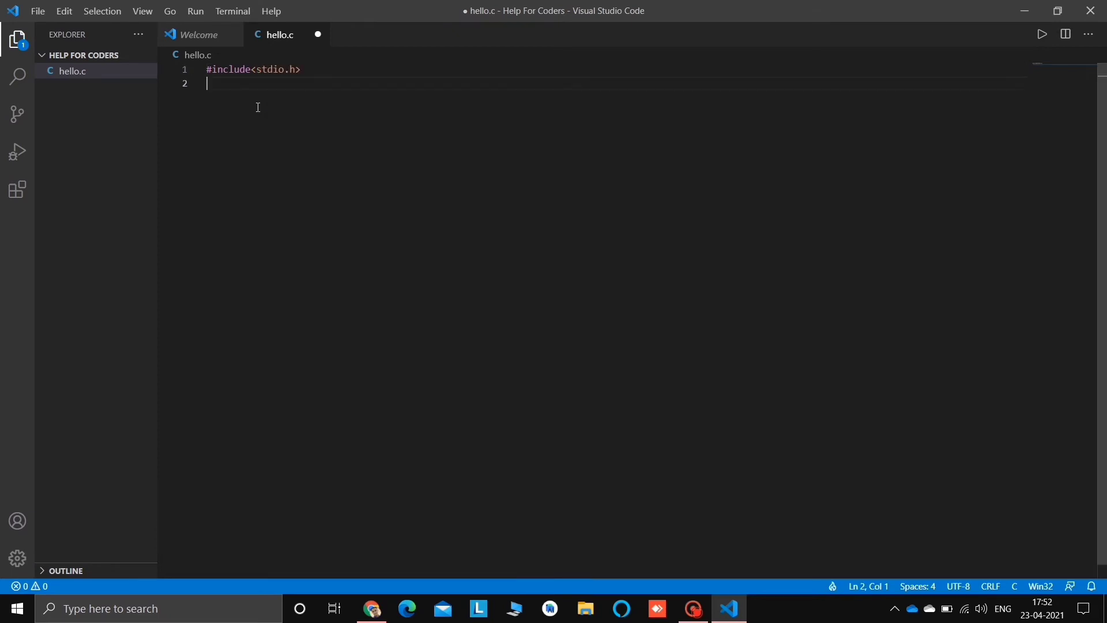
Add a void main() function with an empty body in braces below the include line.
{"action": "type", "text": "i"}
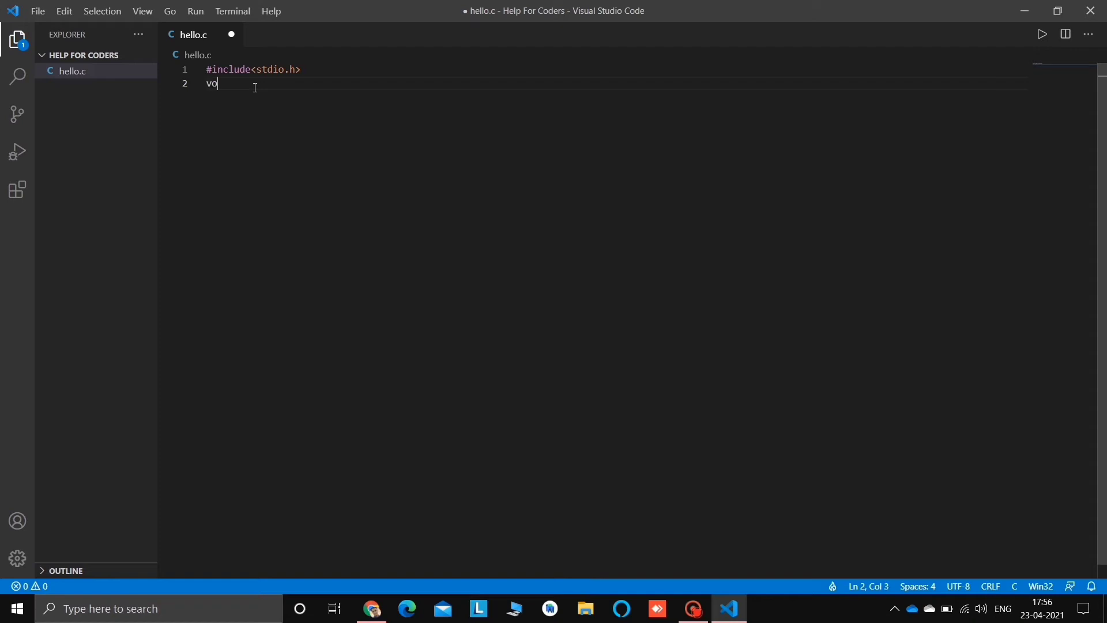
{"action": "type", "text": "oid main()"}
{"action": "key", "text": "Return"}
{"action": "type", "text": "{"}
{"action": "key", "text": "Return"}
Write printf("Hello Coders\n"); in the body of main, leave no blank line after it, and save hello.c.
{"action": "type", "text": "printf"}
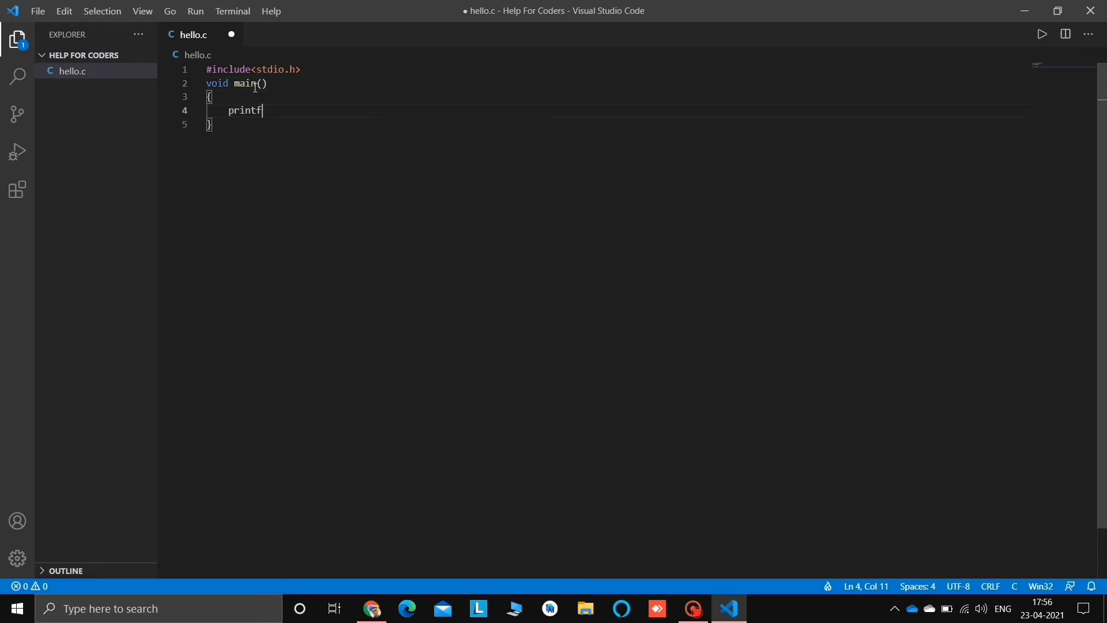
{"action": "type", "text": "(\"Hello Coders"}
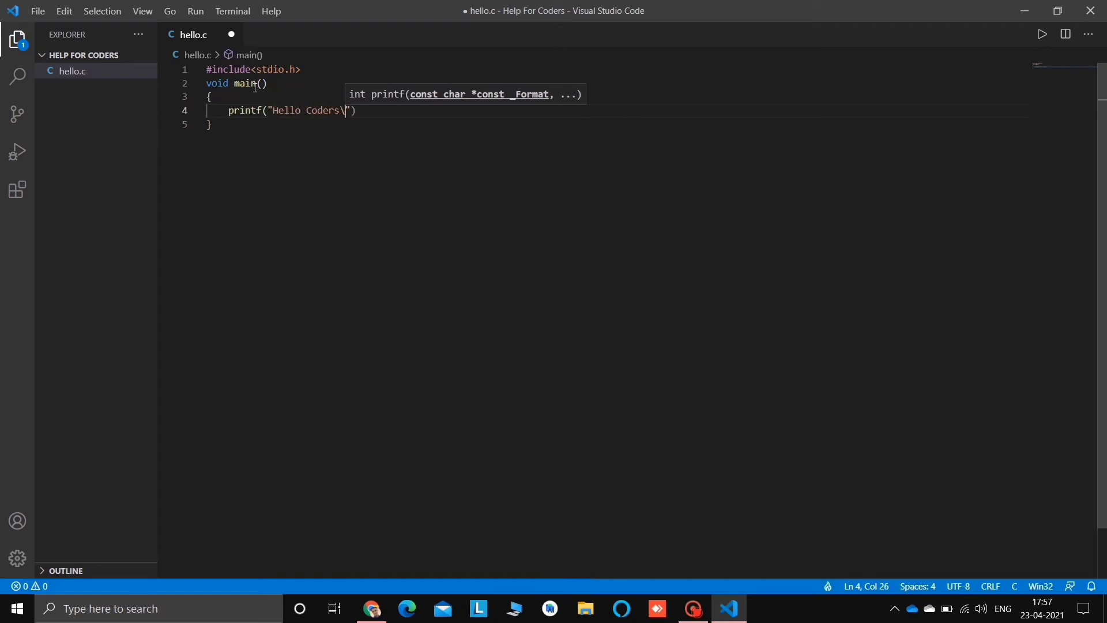
{"action": "type", "text": "\\n\");"}
{"action": "key", "text": "Return"}
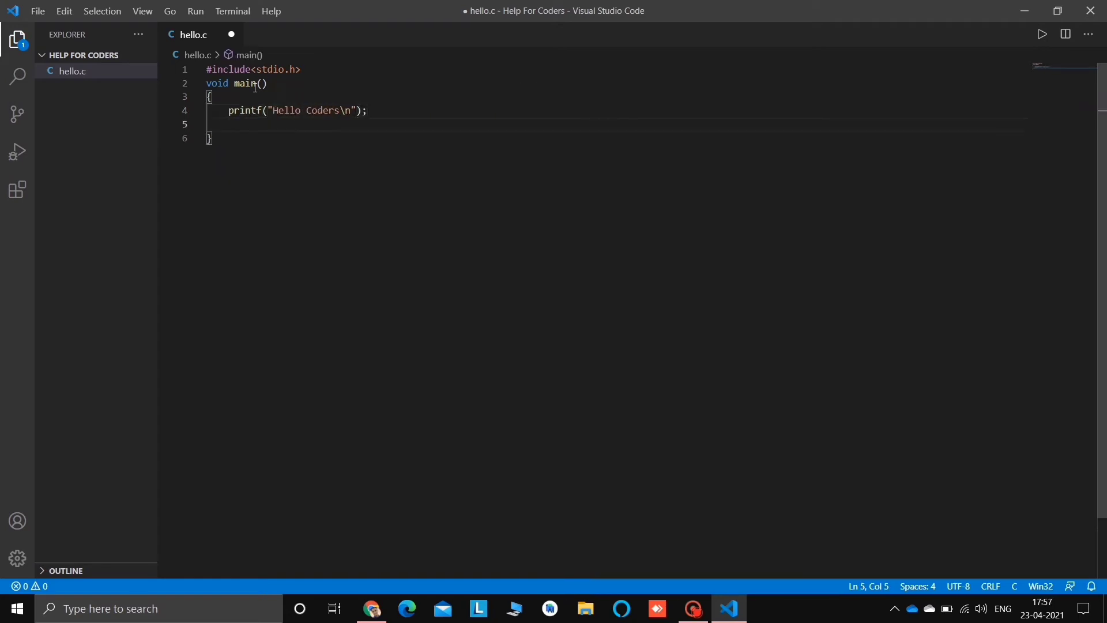
{"action": "key", "text": "BackSpace"}
{"action": "key", "text": "BackSpace"}
{"action": "key", "text": "ctrl+s"}
{"action": "left_click", "coordinate": [420, 186]}
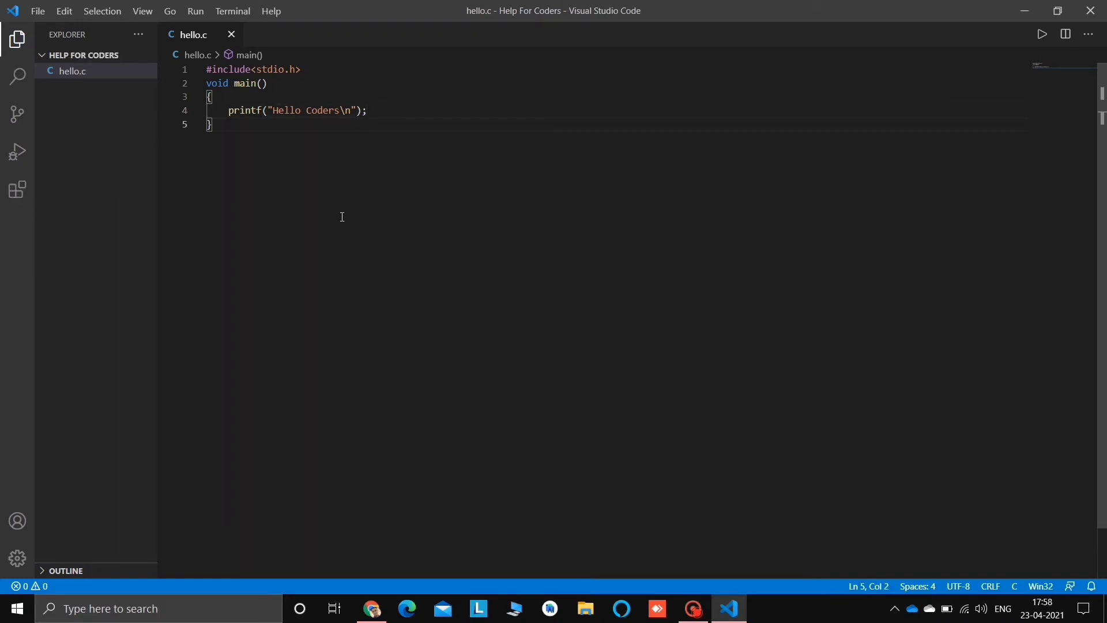
Search the extensions for C and install Microsoft's C/C++ extension.
{"action": "left_click", "coordinate": [21, 192]}
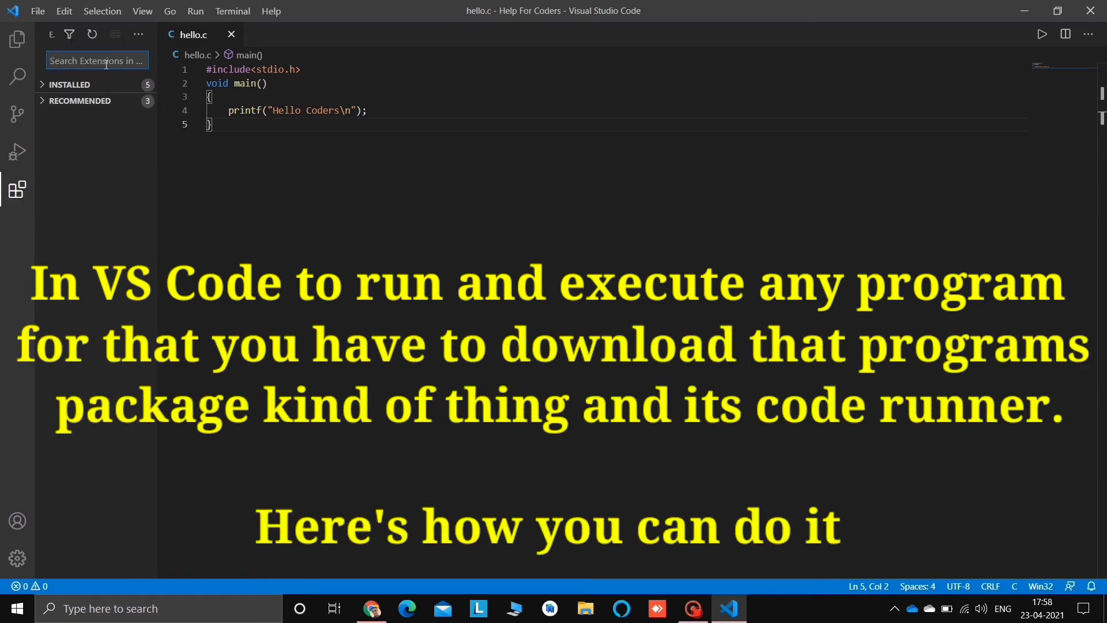
{"action": "type", "text": "C"}
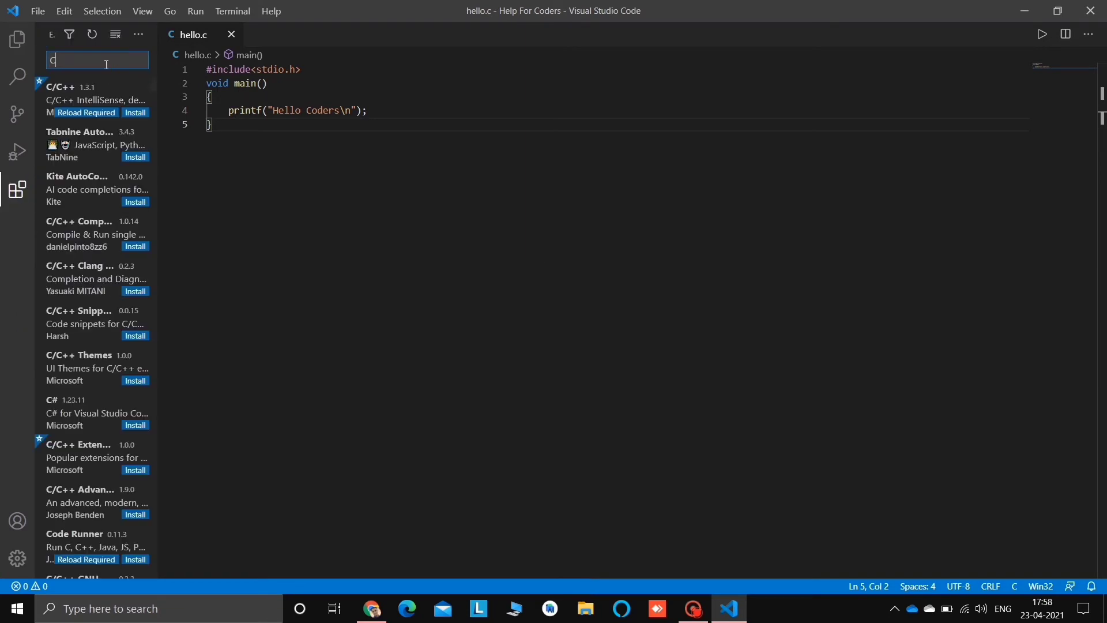
{"action": "left_click", "coordinate": [79, 85]}
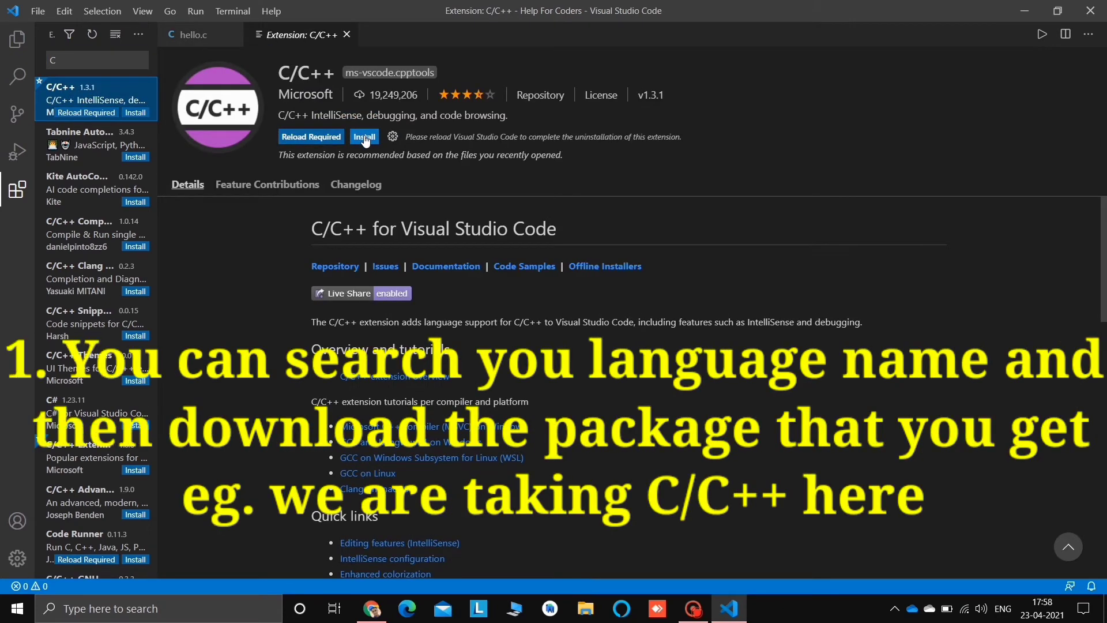
{"action": "left_click", "coordinate": [365, 136]}
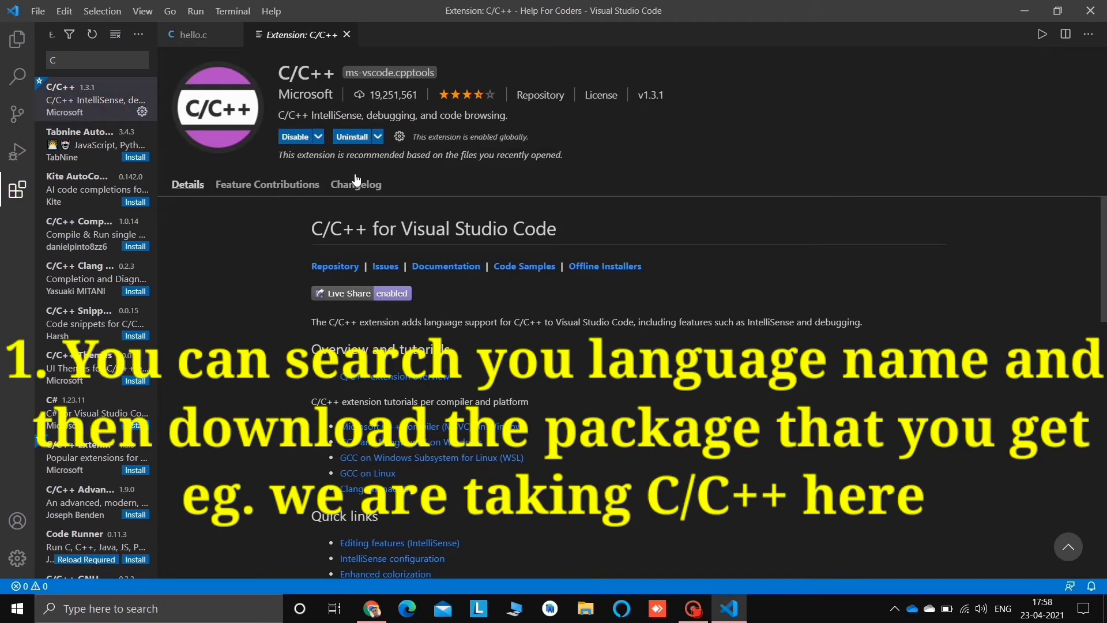
Find and install the Code Runner extension, close its details page and return to the file explorer.
{"action": "left_click", "coordinate": [102, 61]}
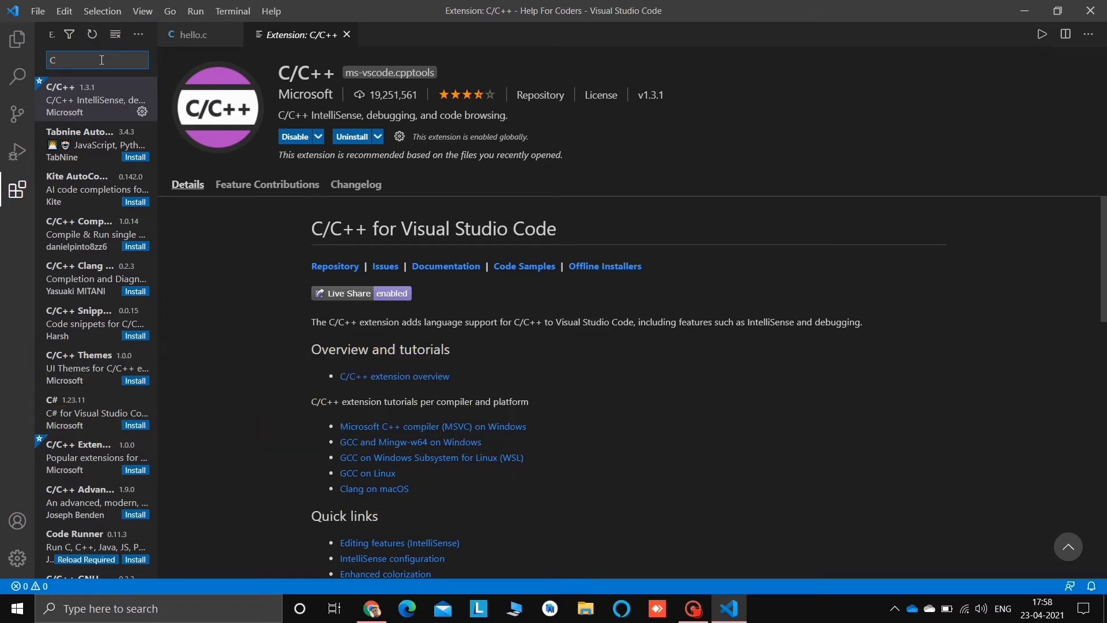
{"action": "type", "text": "Code runner"}
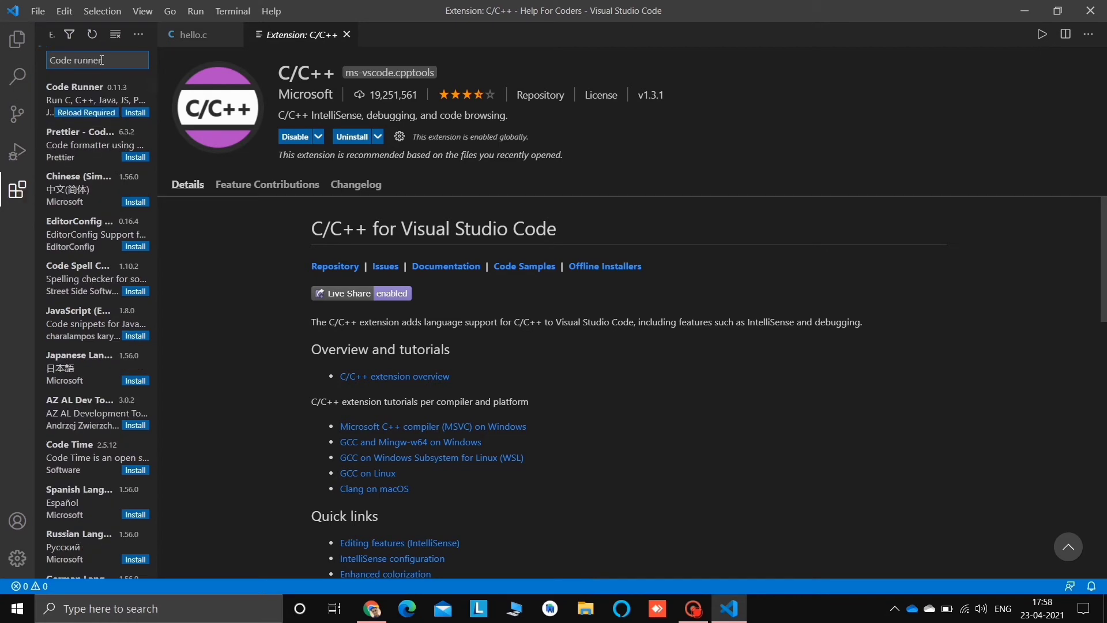
{"action": "left_click", "coordinate": [93, 91]}
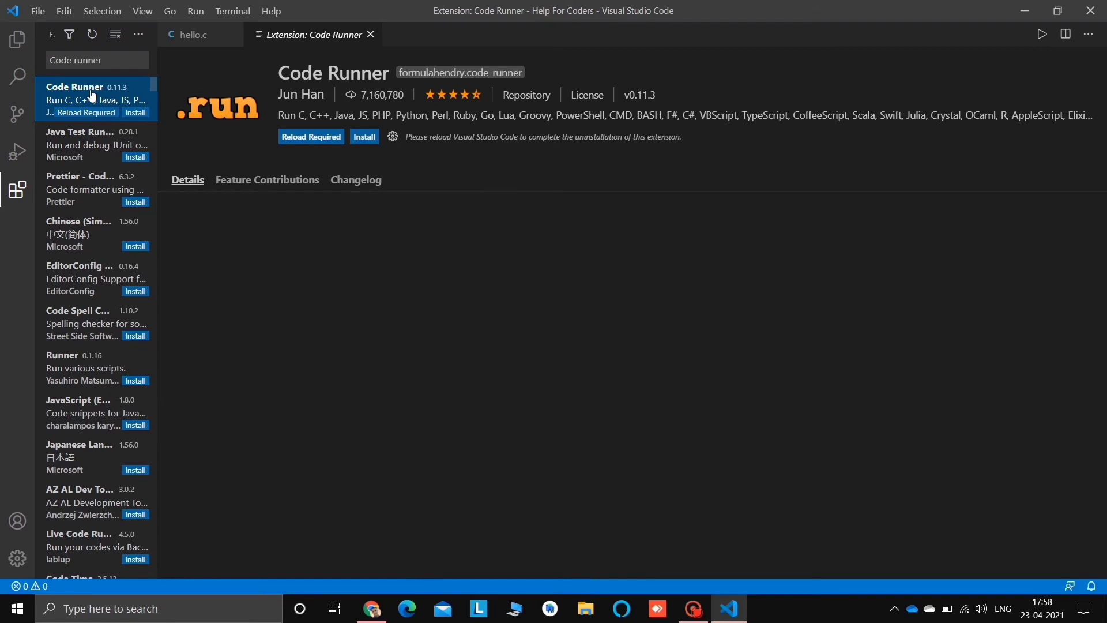
{"action": "left_click", "coordinate": [367, 143]}
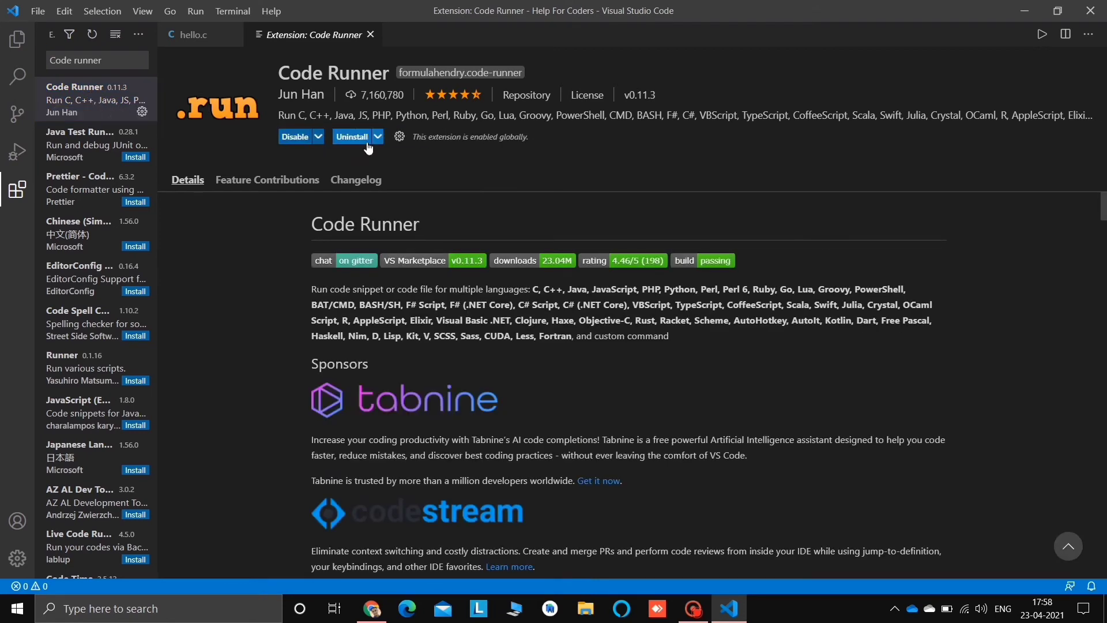
{"action": "left_click", "coordinate": [371, 35]}
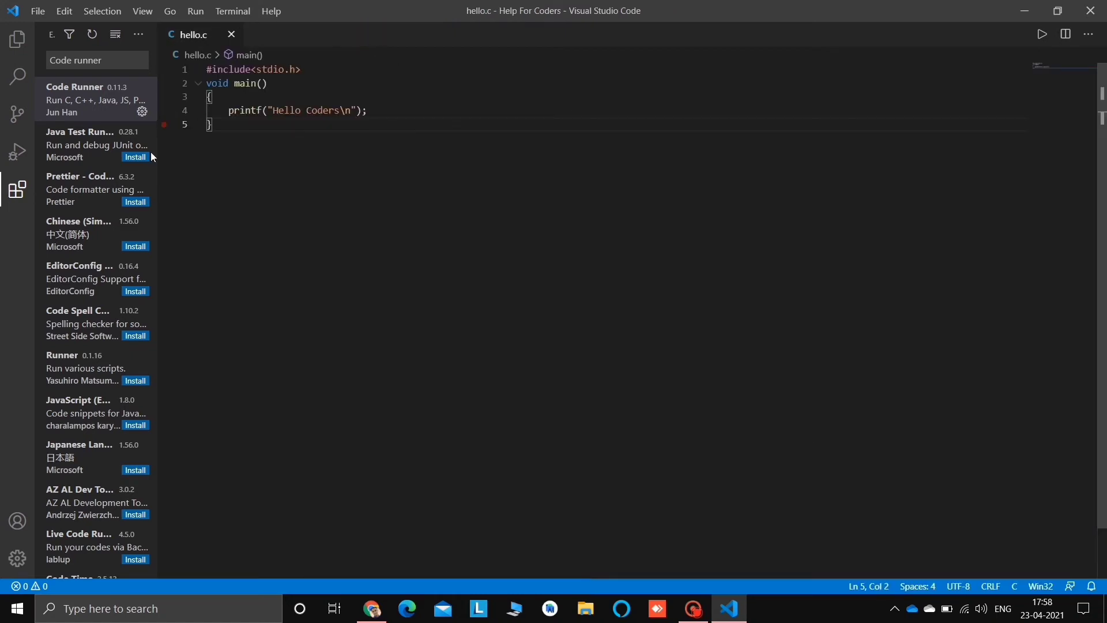
{"action": "left_click", "coordinate": [17, 40]}
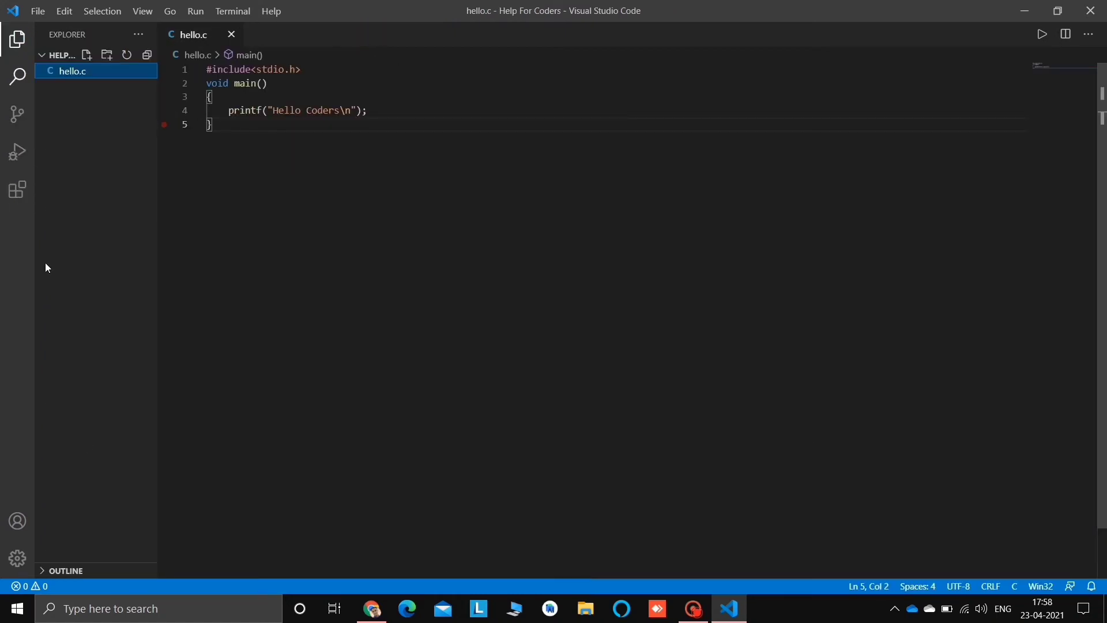
Find the Code Runner options in the user settings, make sure Run In Terminal is enabled, and close the settings.
{"action": "left_click", "coordinate": [18, 558]}
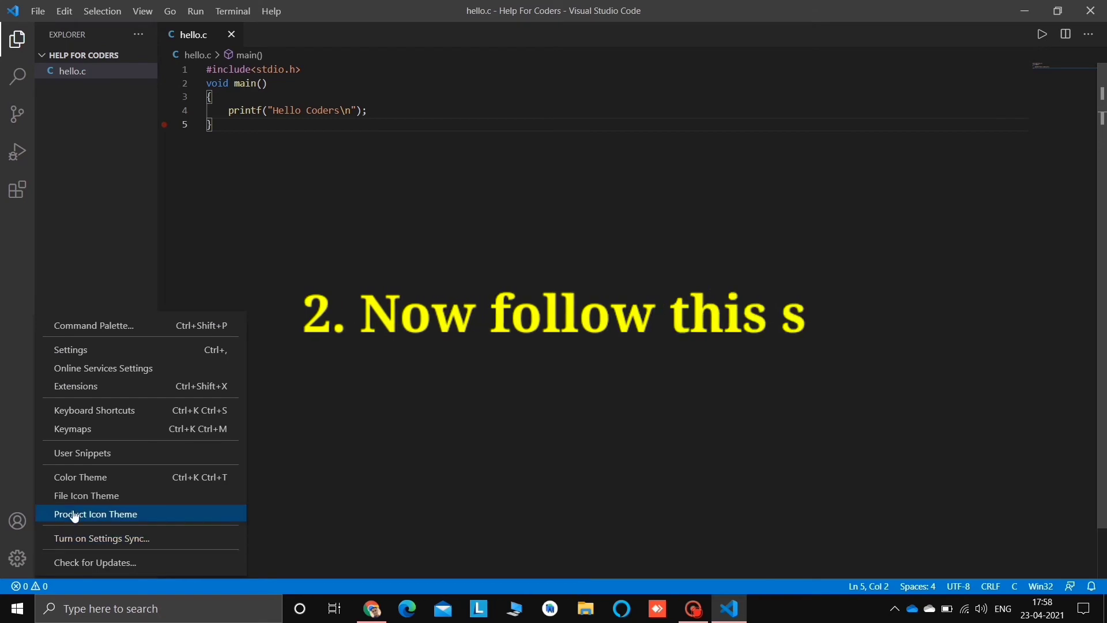
{"action": "left_click", "coordinate": [94, 349]}
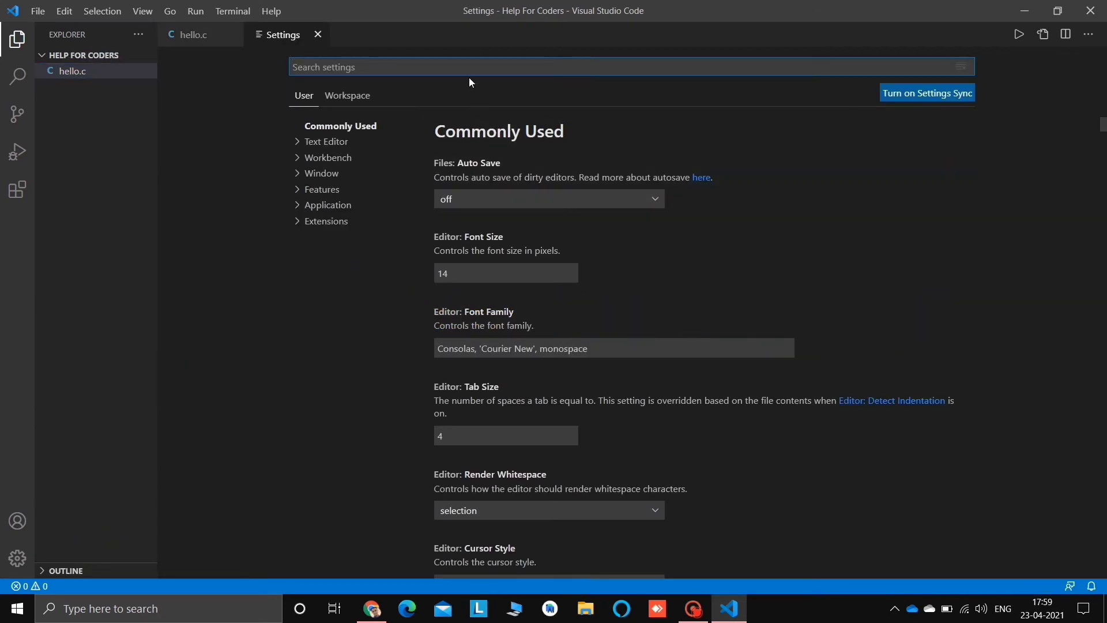
{"action": "left_click", "coordinate": [466, 70]}
{"action": "type", "text": "code ru"}
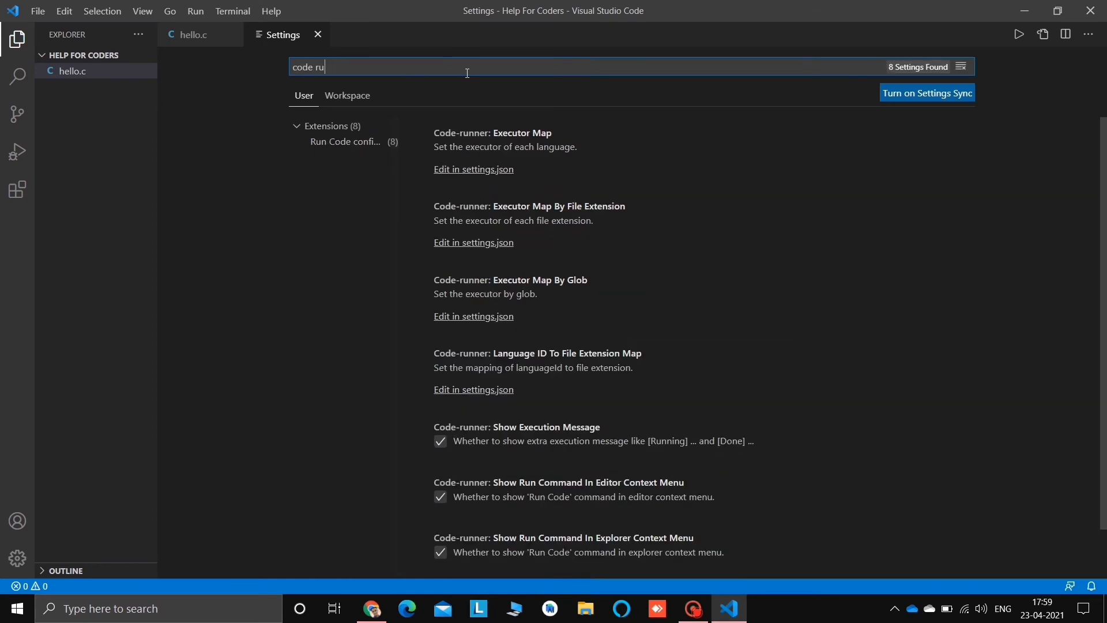
{"action": "type", "text": "nner"}
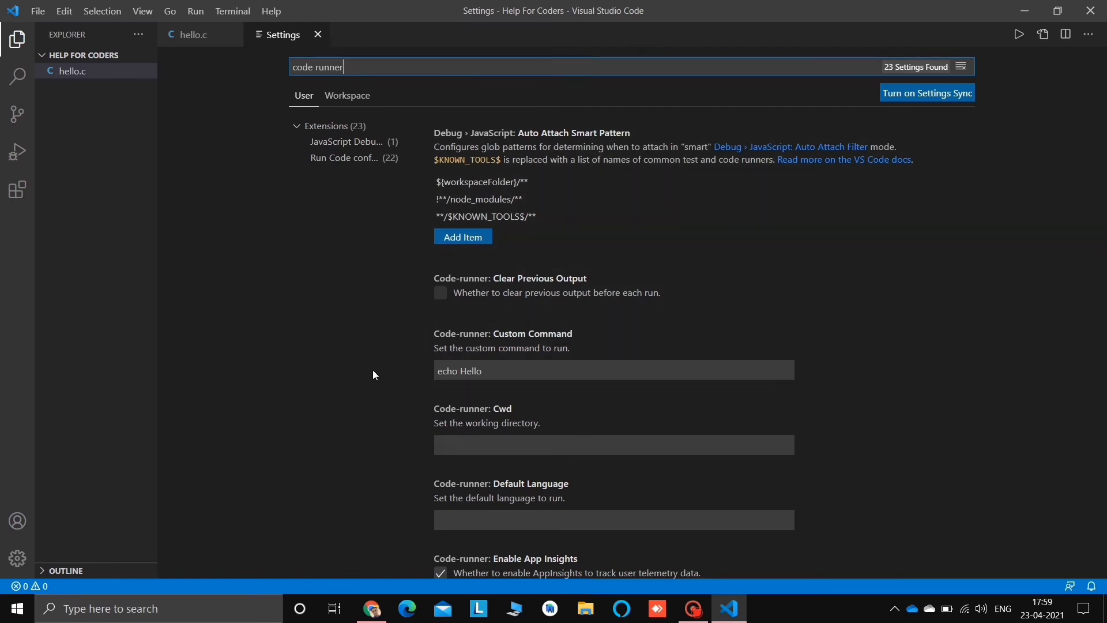
{"action": "scroll", "coordinate": [729, 330], "scroll_direction": "down", "scroll_amount": 2}
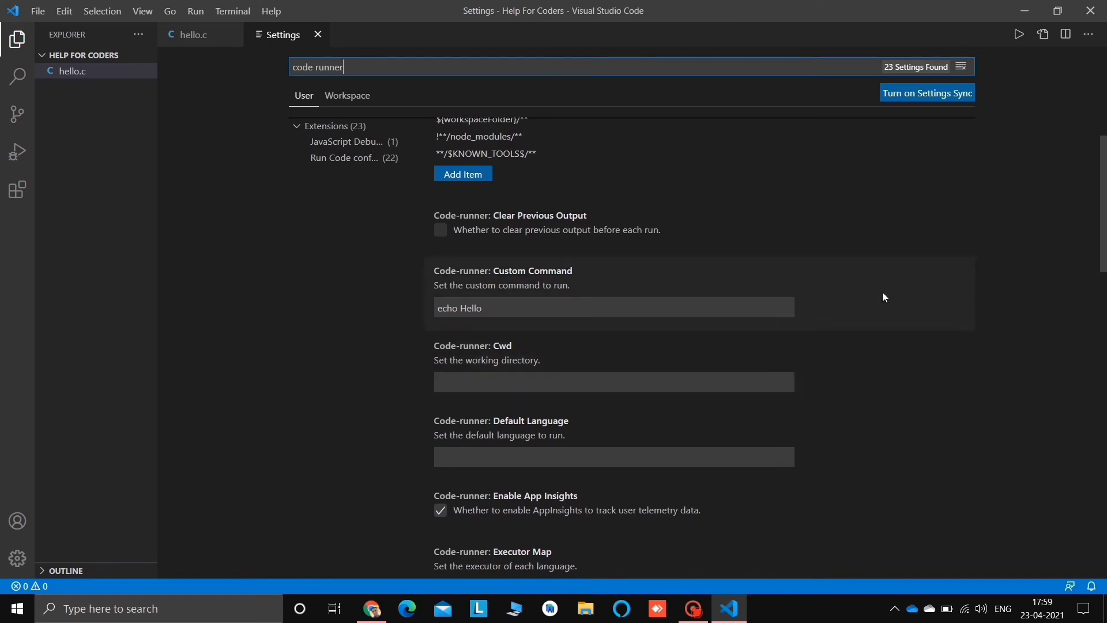
{"action": "scroll", "coordinate": [877, 400], "scroll_direction": "down", "scroll_amount": 5}
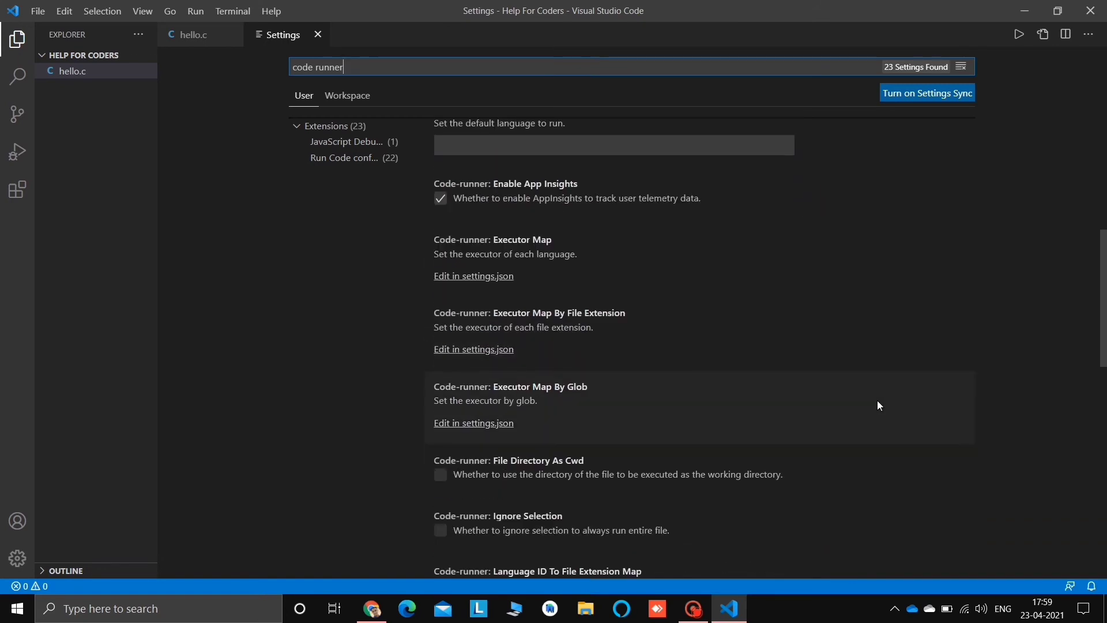
{"action": "scroll", "coordinate": [878, 402], "scroll_direction": "down", "scroll_amount": 4}
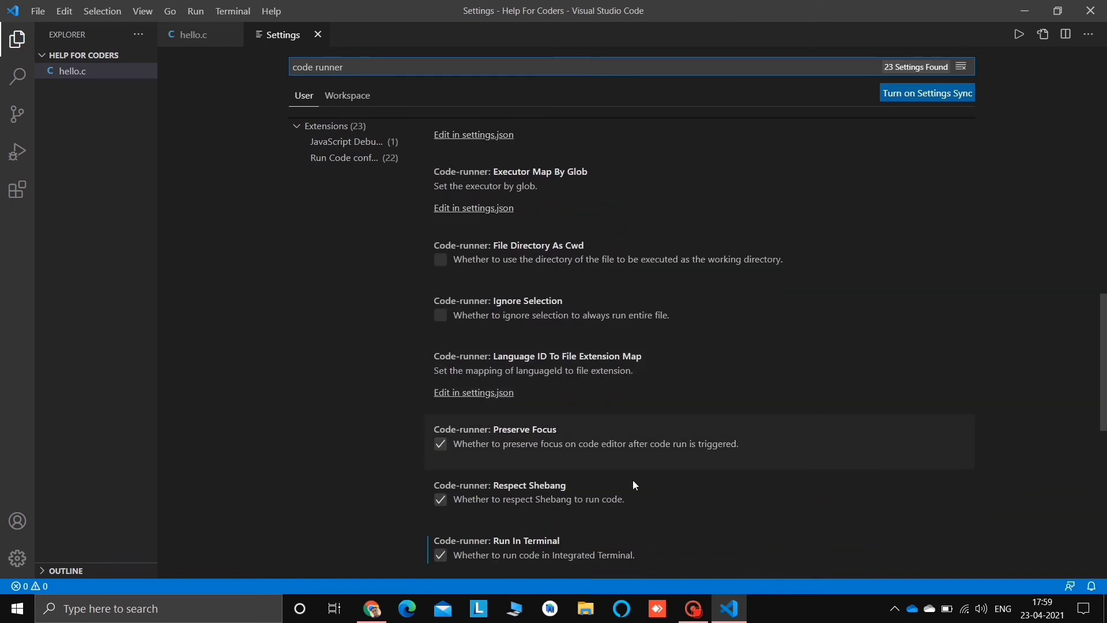
{"action": "scroll", "coordinate": [625, 487], "scroll_direction": "down", "scroll_amount": 2}
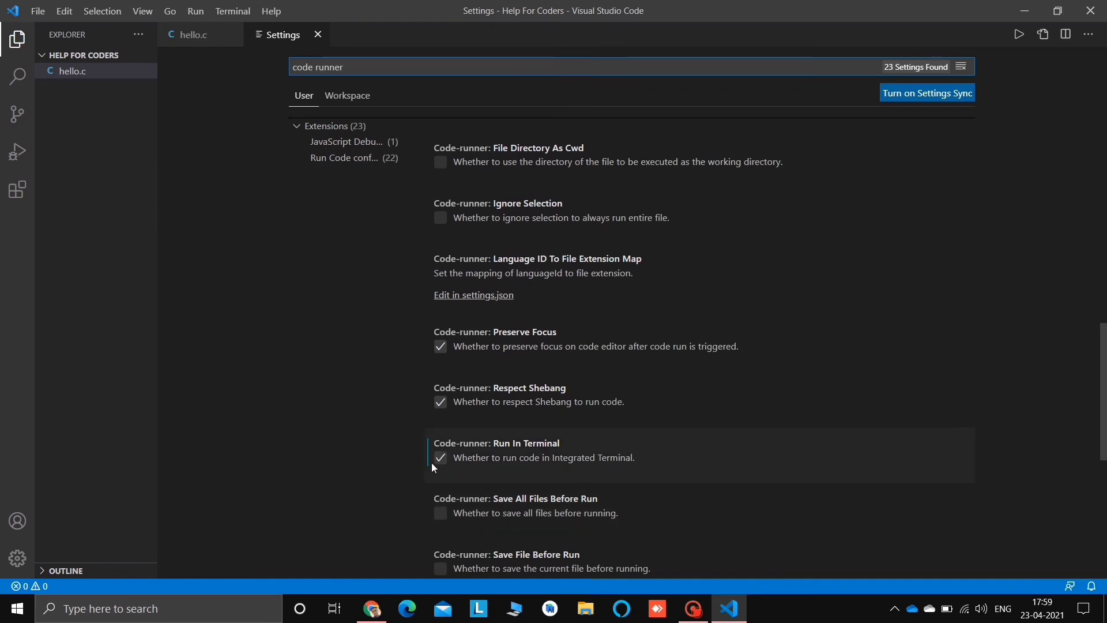
{"action": "left_click", "coordinate": [440, 459]}
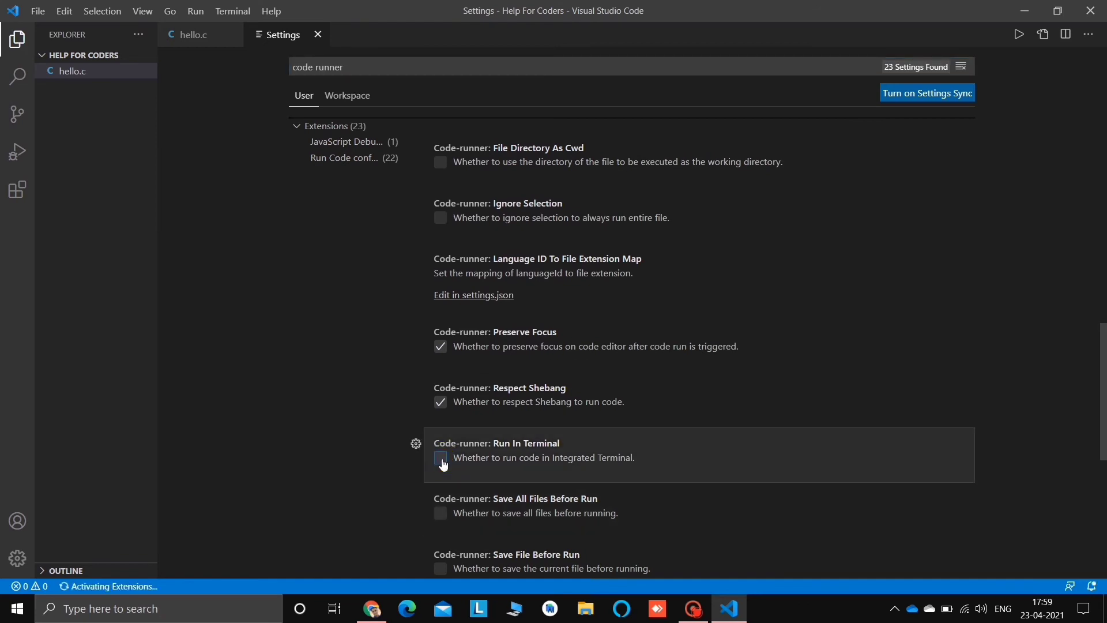
{"action": "left_click", "coordinate": [440, 458]}
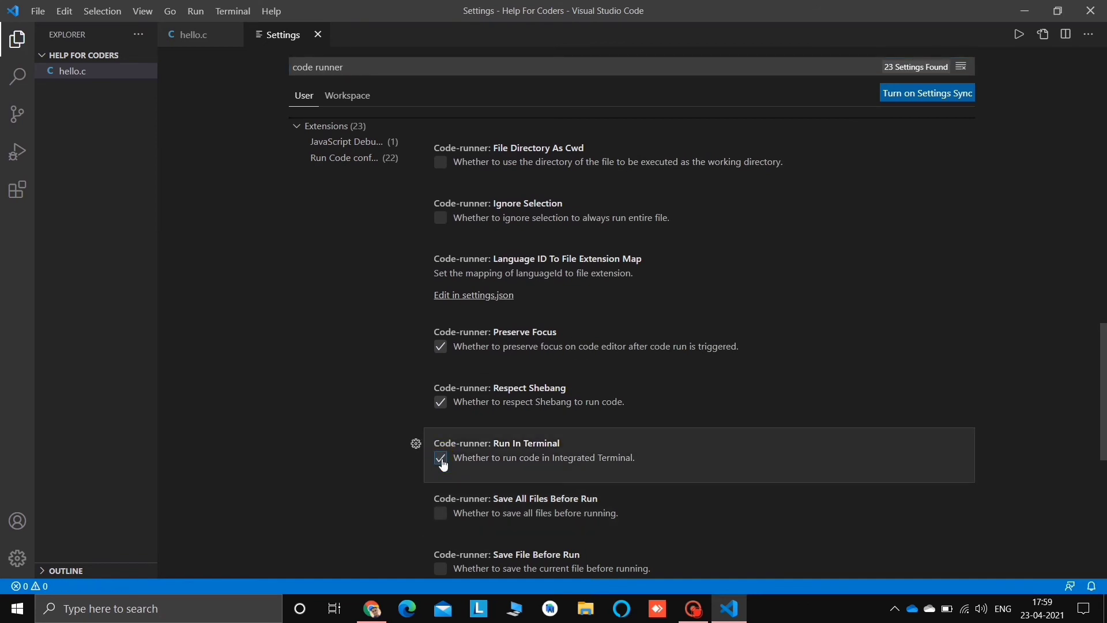
{"action": "left_click", "coordinate": [318, 35]}
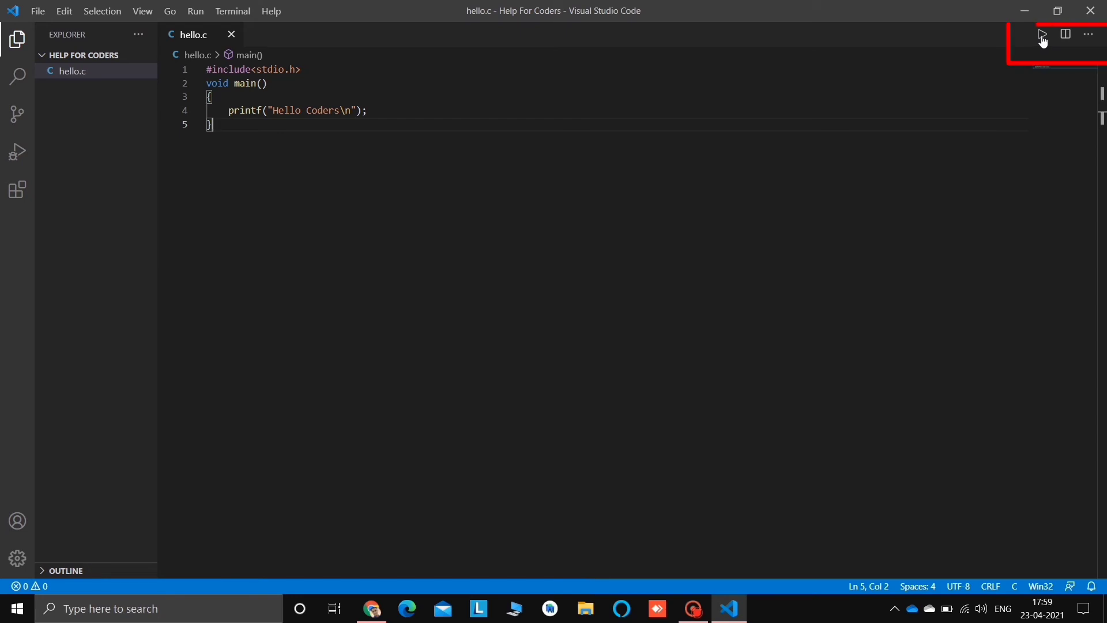
Run hello.c with the Run Code command.
{"action": "right_click", "coordinate": [817, 156]}
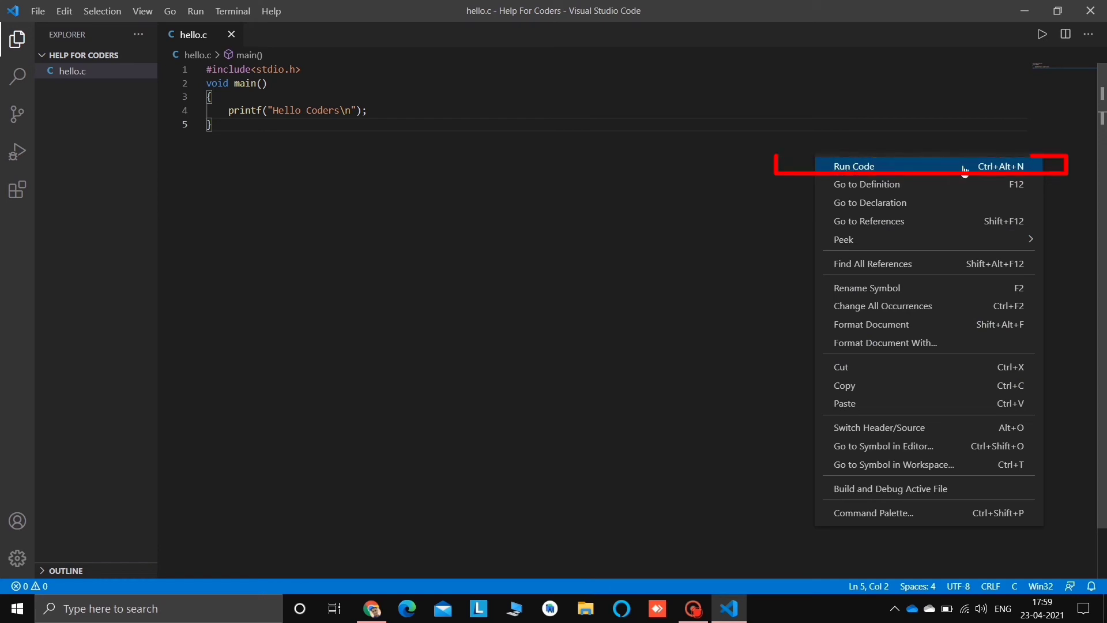
{"action": "left_click", "coordinate": [768, 184]}
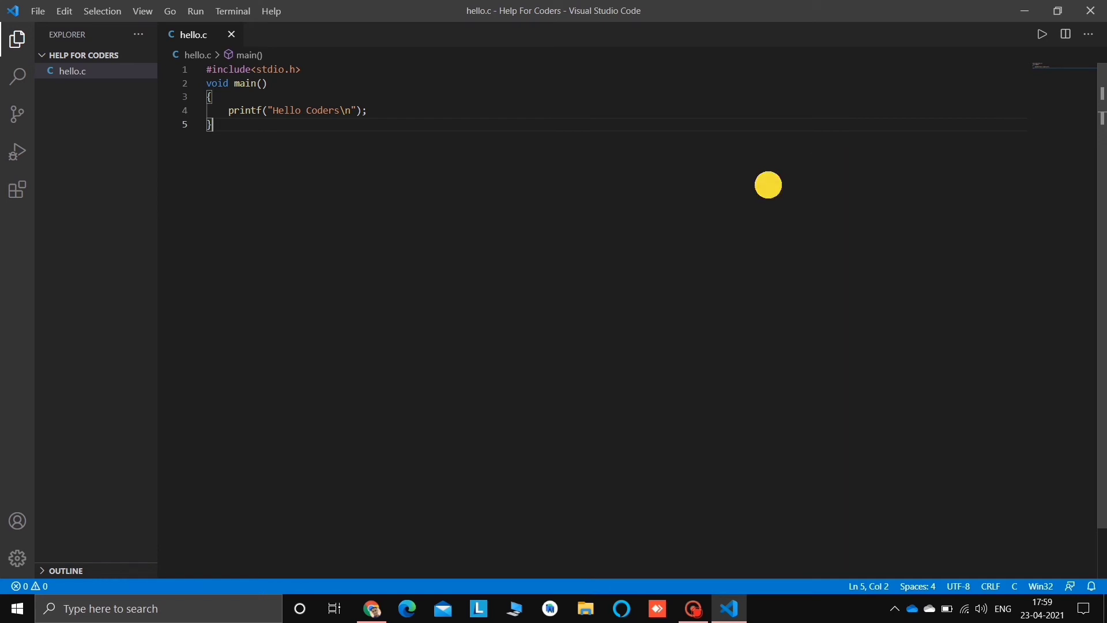
{"action": "right_click", "coordinate": [722, 154]}
{"action": "left_click", "coordinate": [738, 169]}
Add the line printf("Help For Coders"); below the Hello Coders line in main() and save hello.c.
{"action": "left_click", "coordinate": [395, 107]}
{"action": "key", "text": "Return"}
{"action": "type", "text": "prit"}
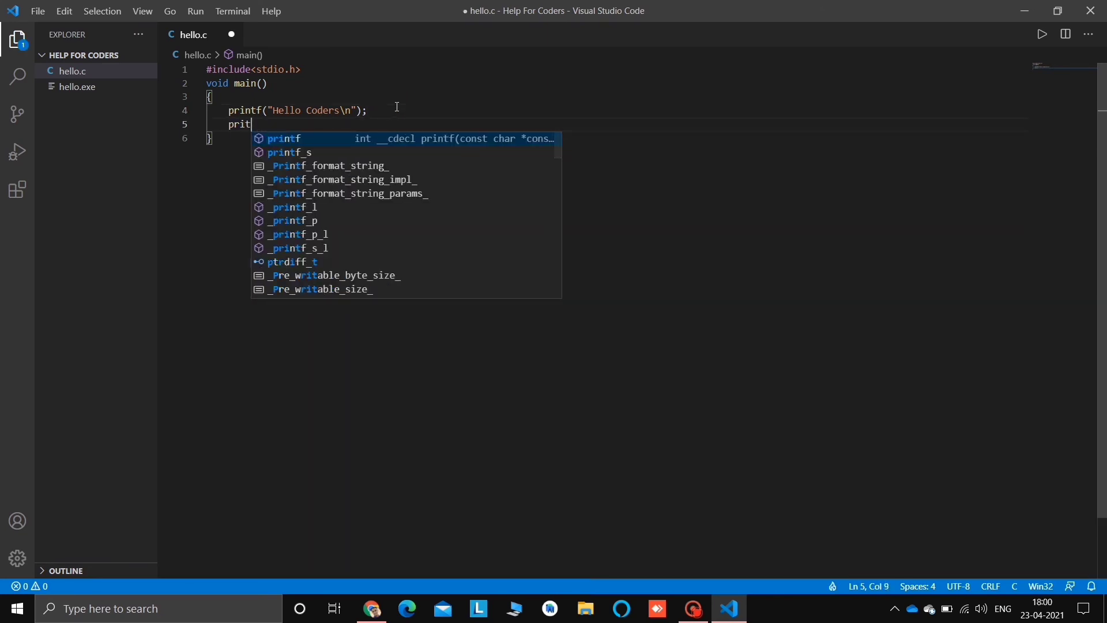
{"action": "key", "text": "Return"}
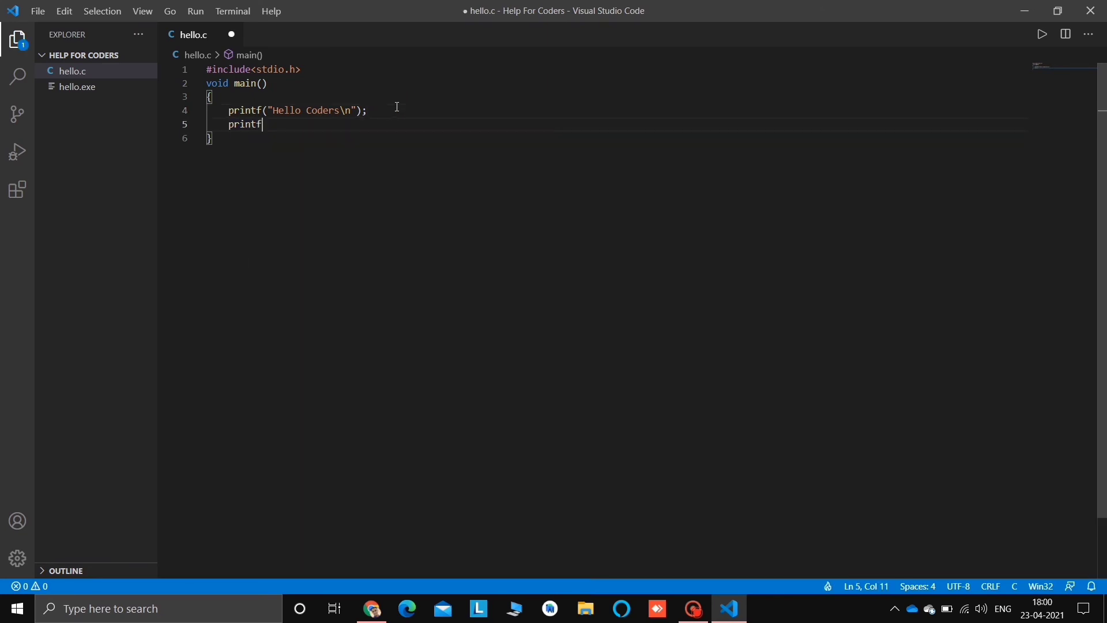
{"action": "type", "text": "("}
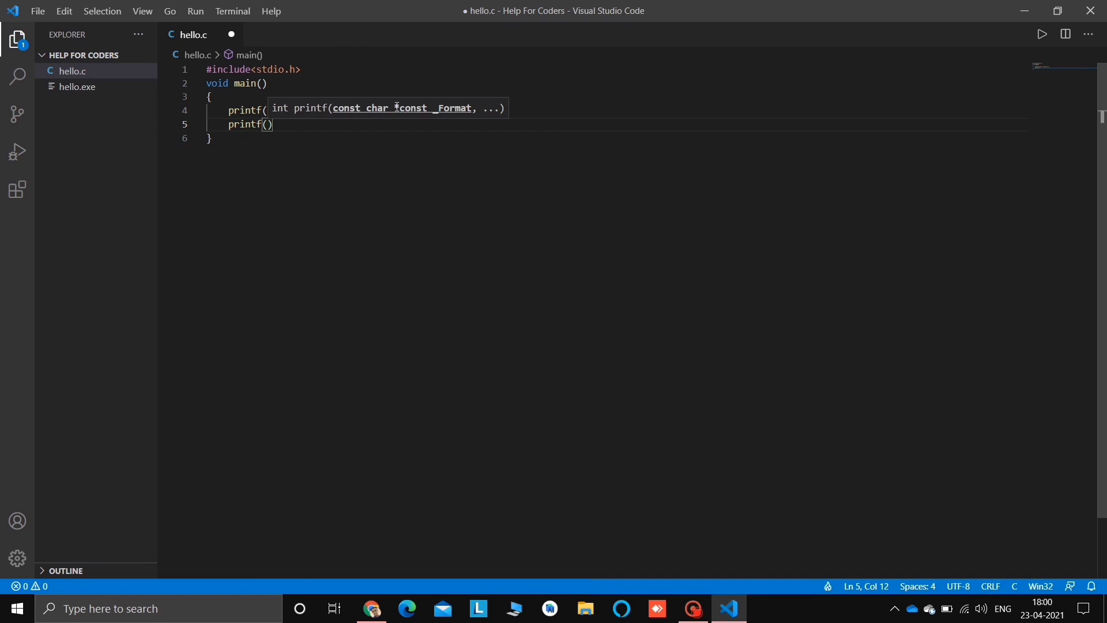
{"action": "type", "text": "\"Help For "}
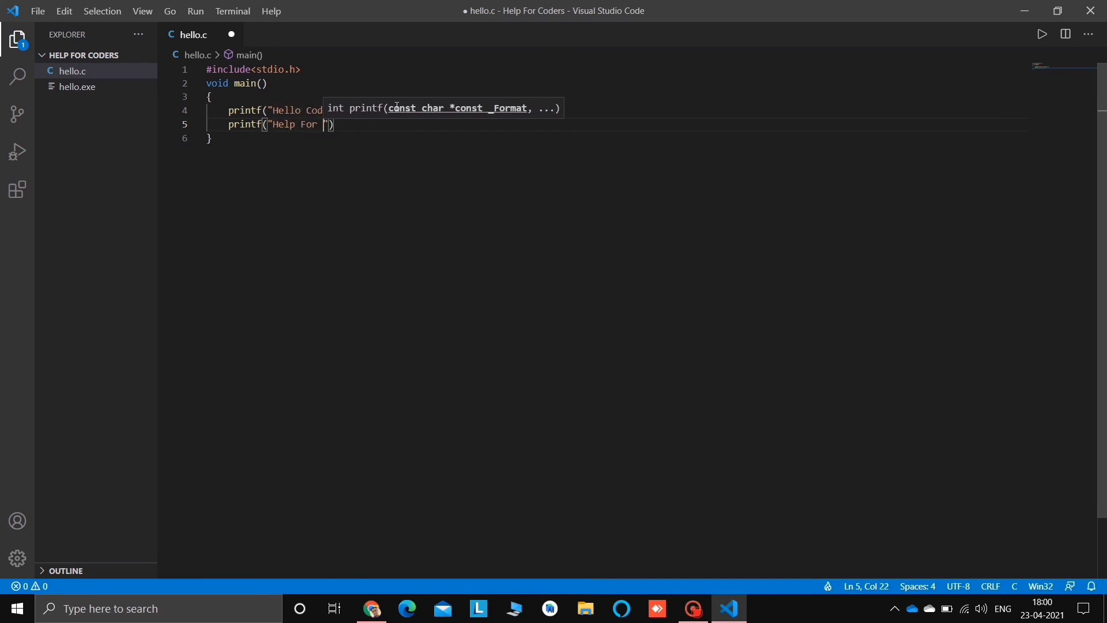
{"action": "type", "text": "Coders"}
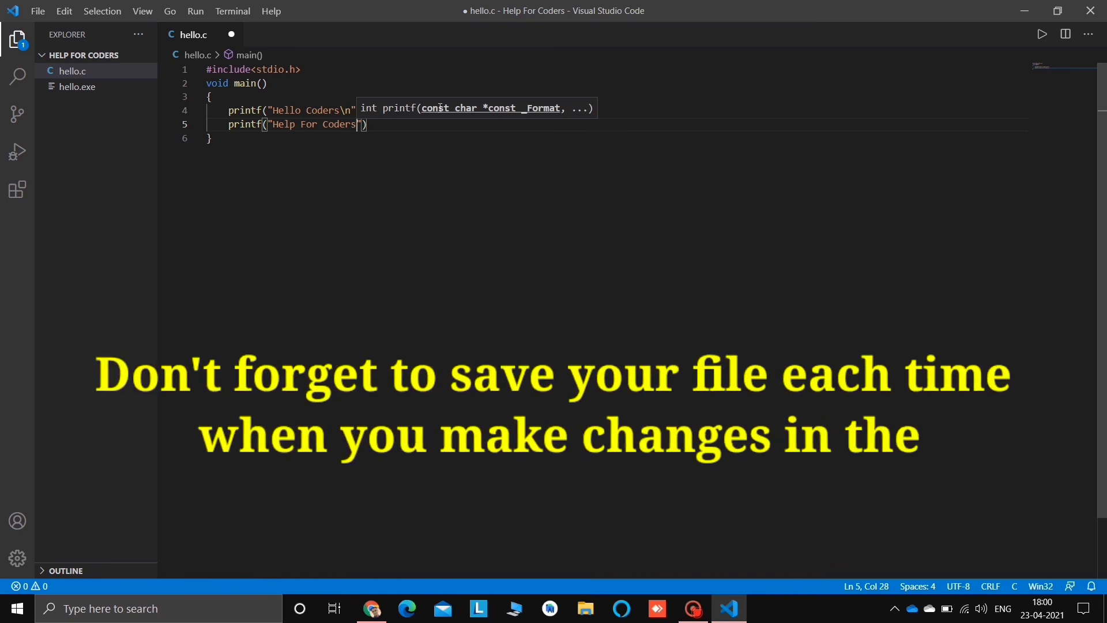
{"action": "left_click", "coordinate": [462, 123]}
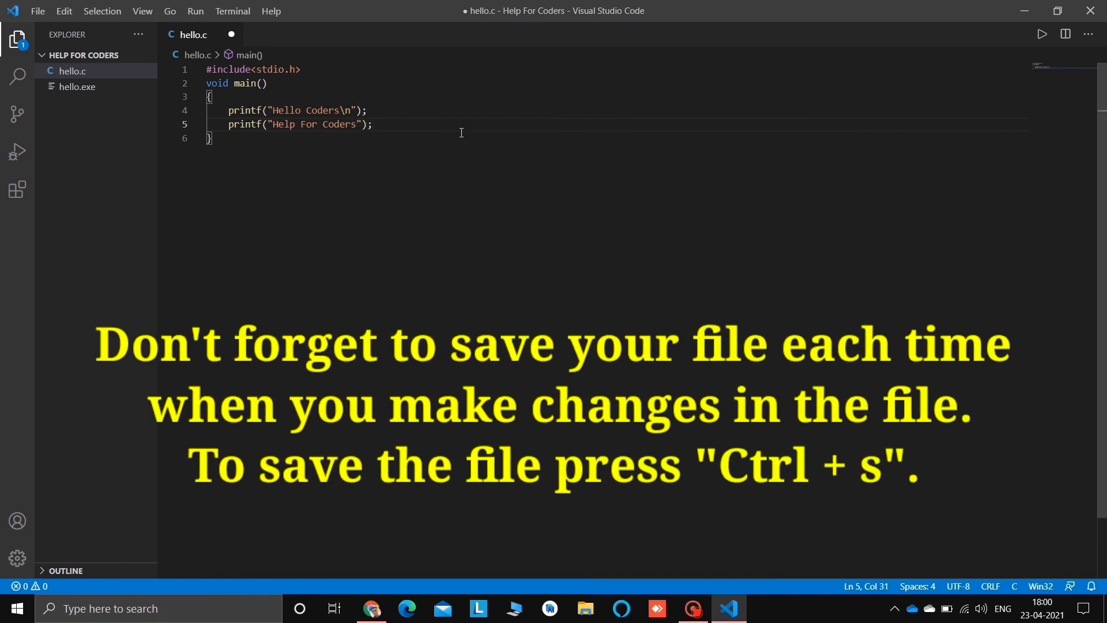
{"action": "left_click", "coordinate": [494, 176]}
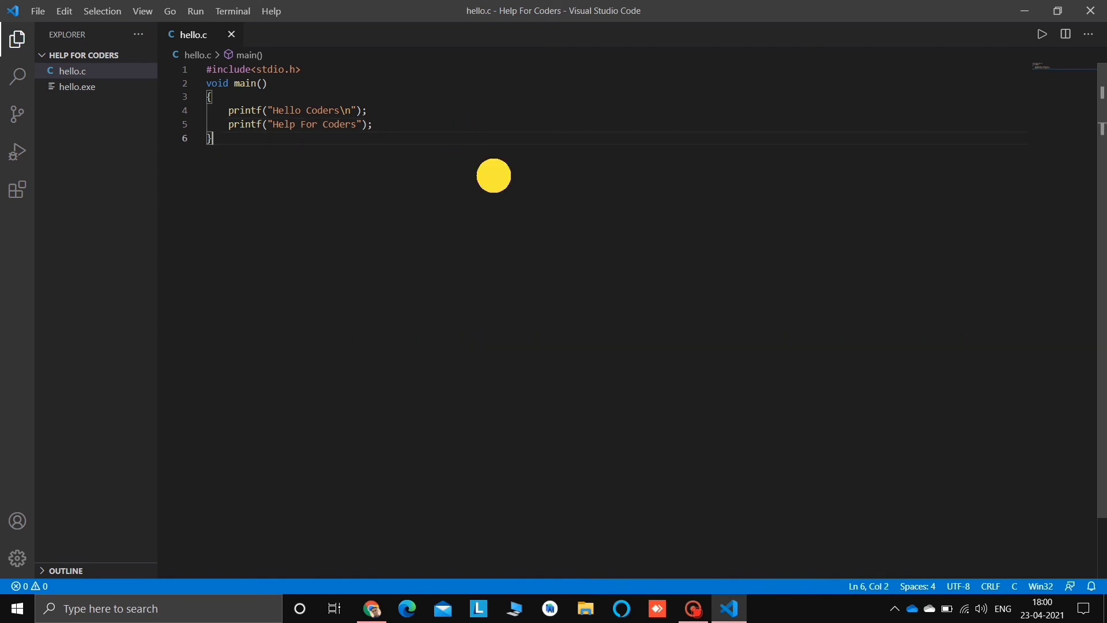
Run the edited hello.c, and finish by killing its terminal and closing the editor window.
{"action": "left_click", "coordinate": [1042, 36]}
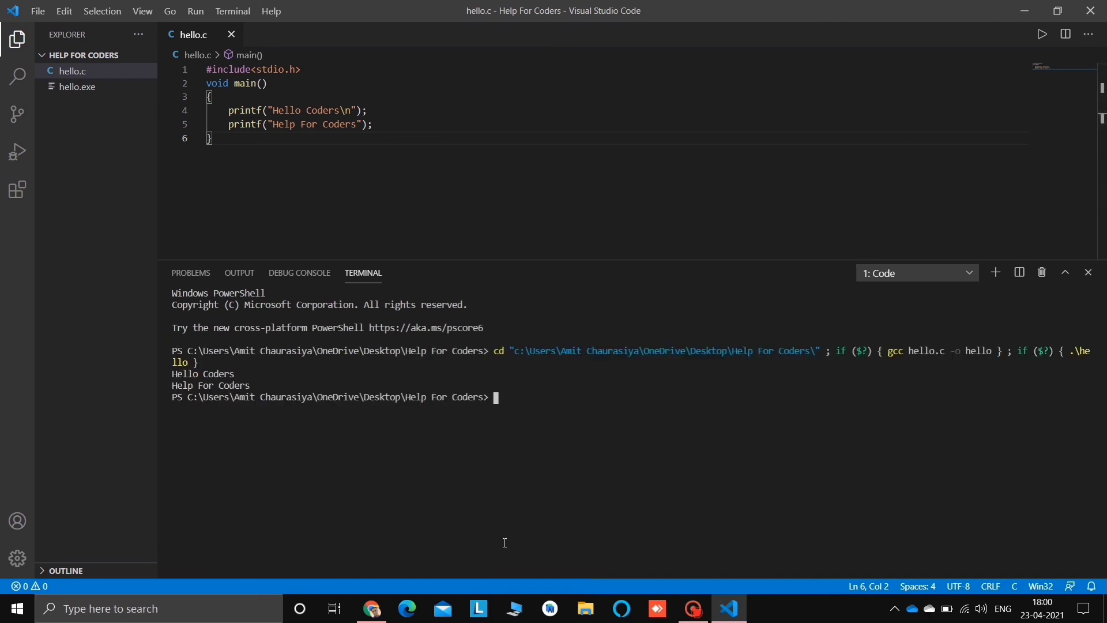
{"action": "left_click", "coordinate": [1041, 276]}
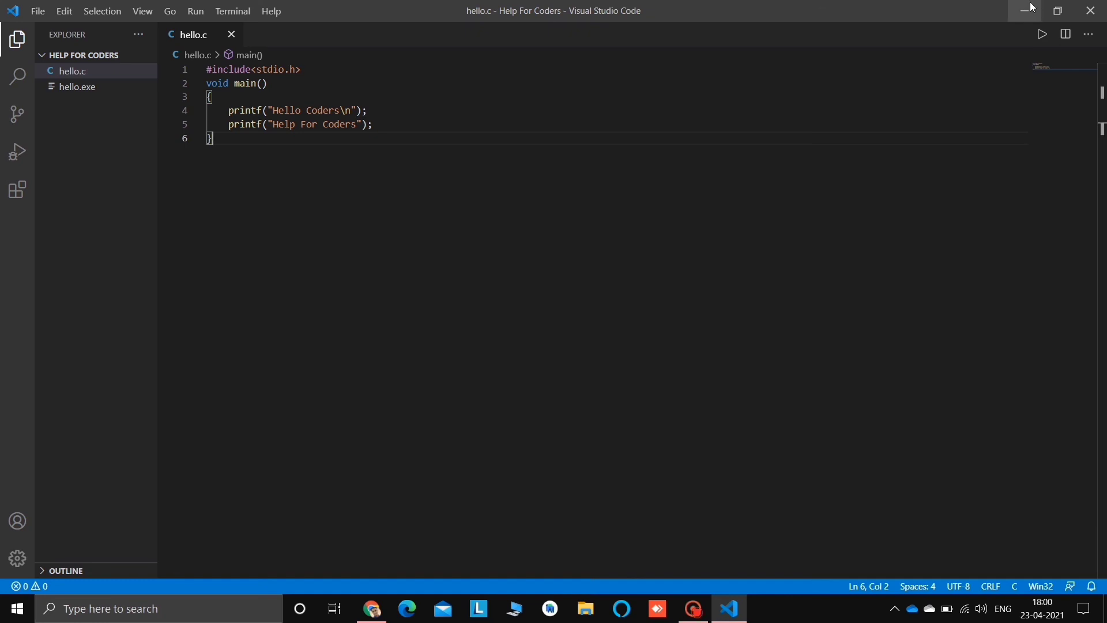
{"action": "left_click", "coordinate": [1106, 4]}
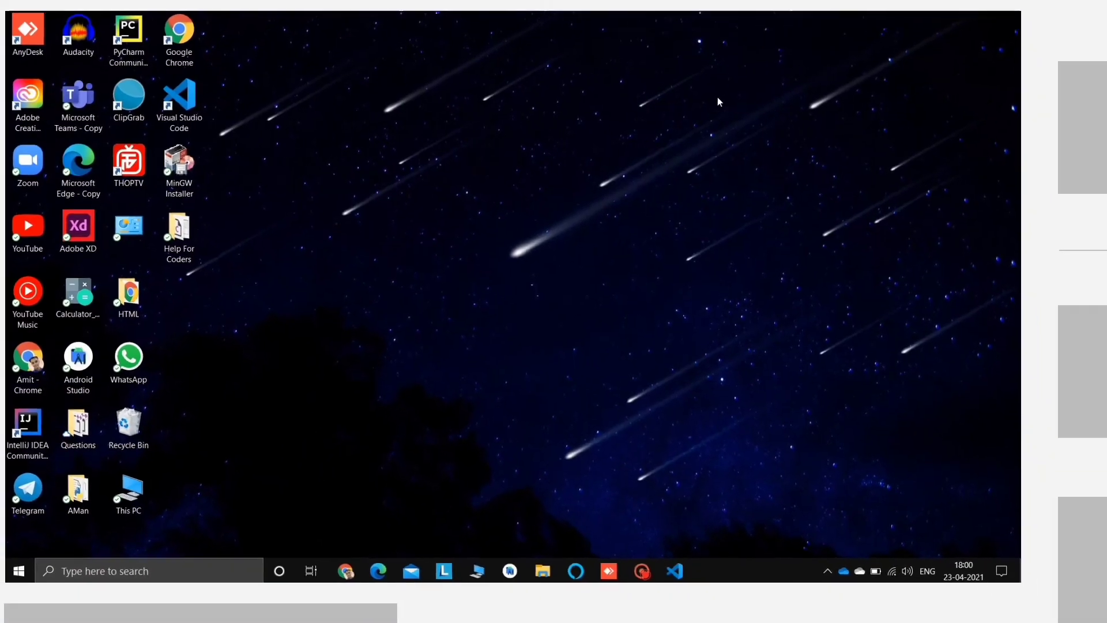
{"action": "right_click", "coordinate": [777, 97]}
{"action": "left_click", "coordinate": [799, 139]}
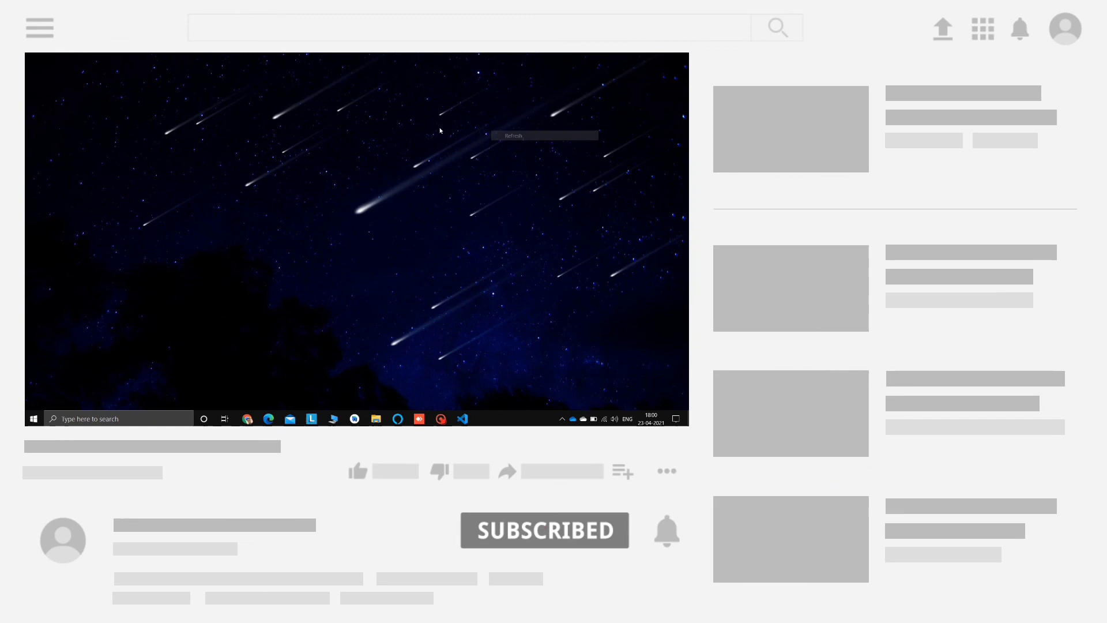
{"action": "right_click", "coordinate": [410, 123]}
{"action": "left_click", "coordinate": [422, 150]}
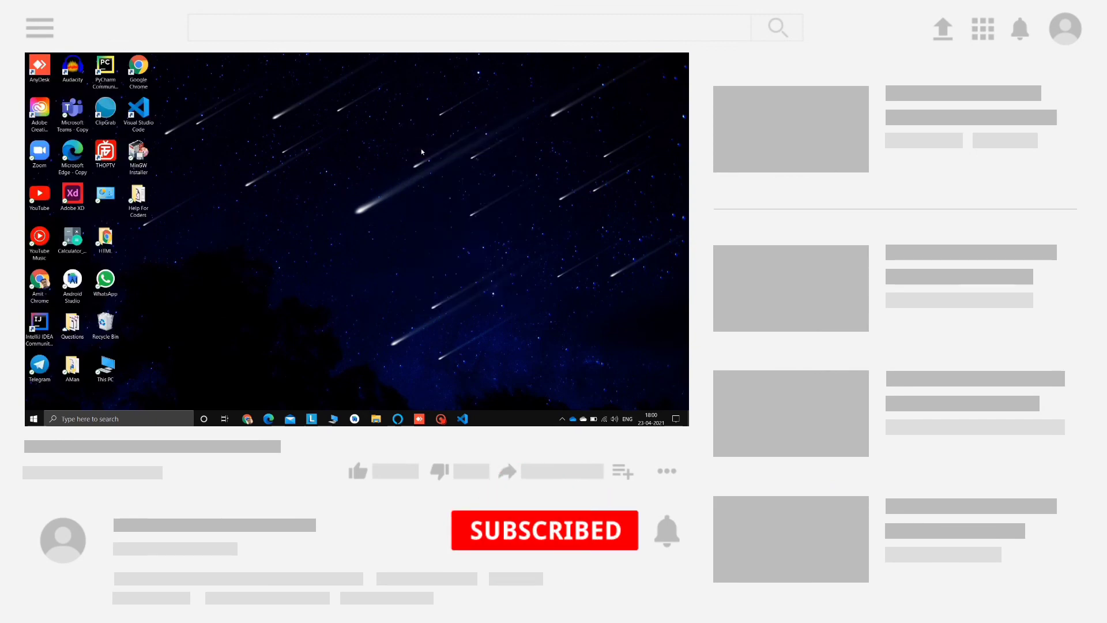